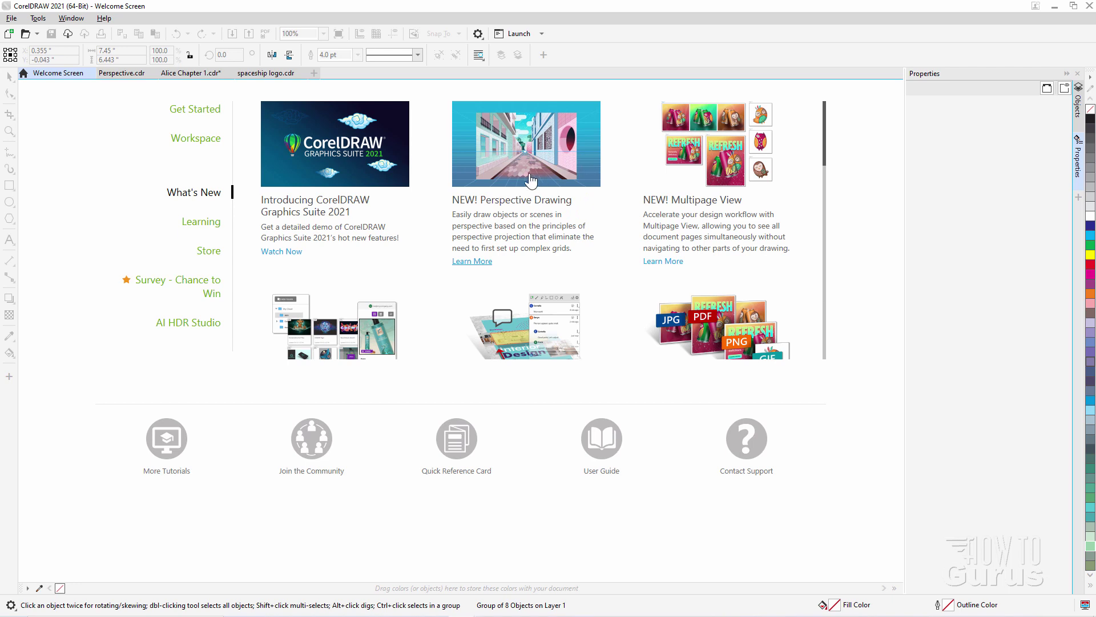
Switch to the Perspective.cdr drawing with its blue, orange and green squares
left_click(138, 75)
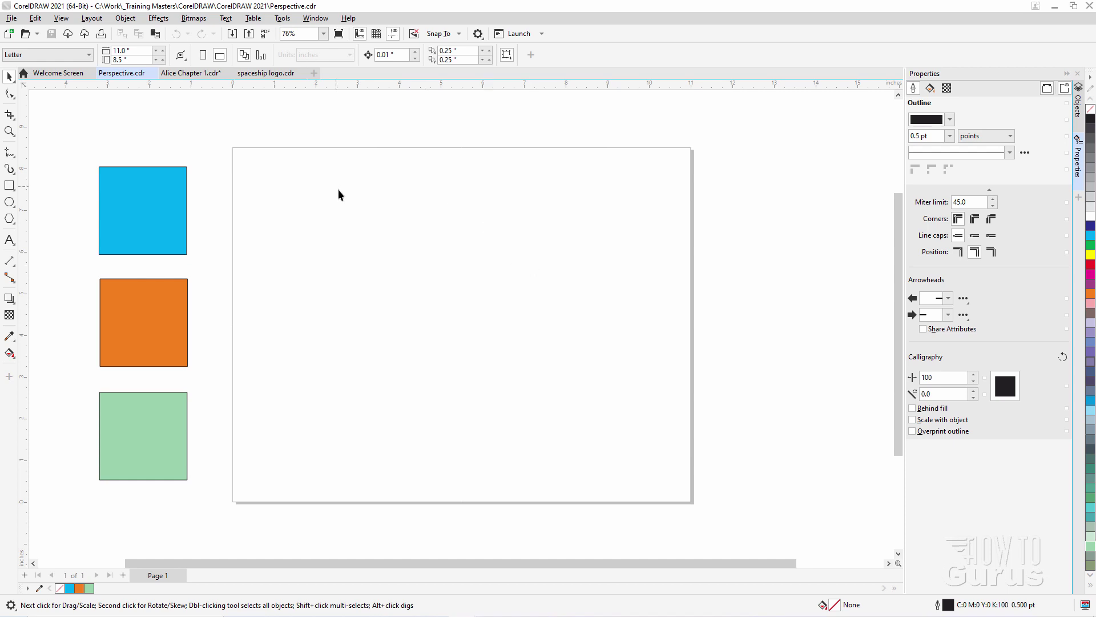
Start Draw in Perspective from the Object menu and check the One-point perspective type
left_click(125, 19)
mouse_move(184, 292)
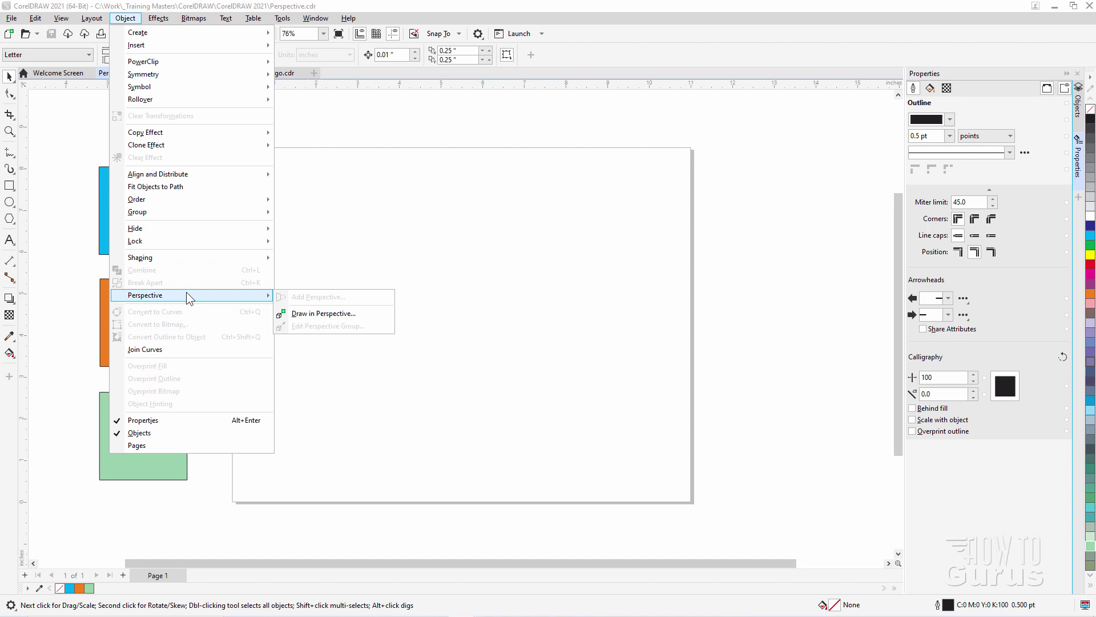
left_click(338, 314)
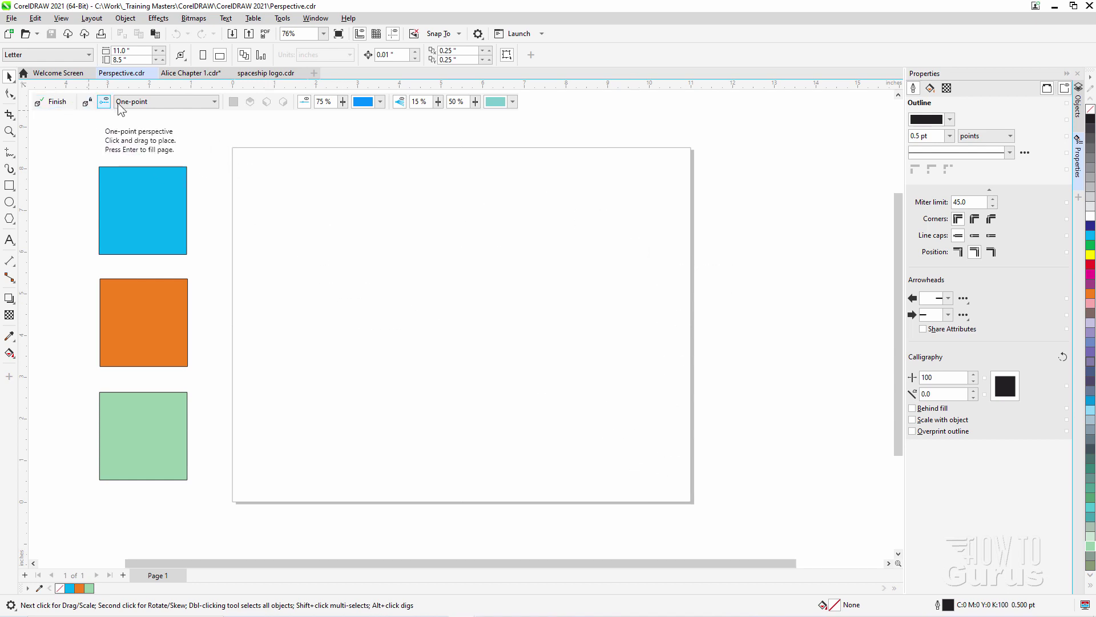
left_click(216, 103)
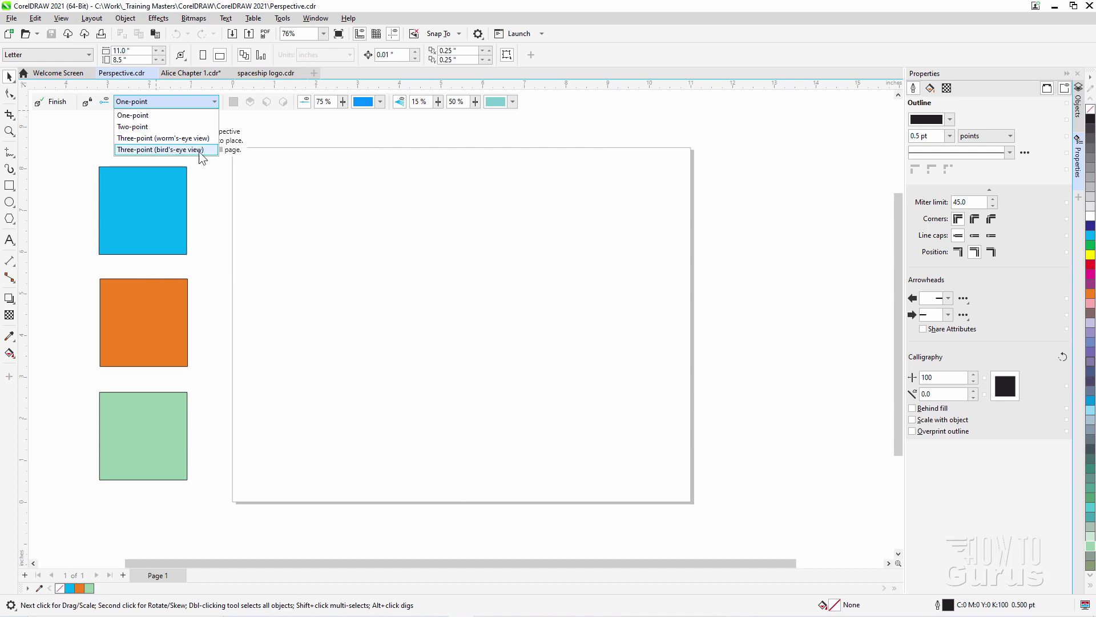
Keep One-point and span the grid across the page, vanishing point near centre
left_click(144, 116)
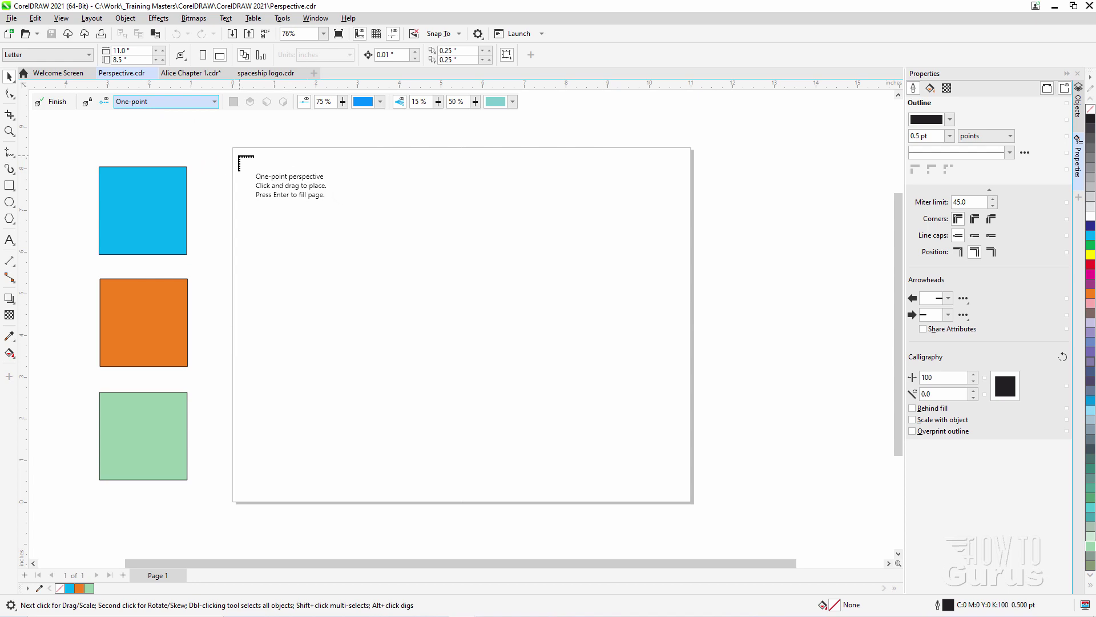
left_click_drag(239, 154, 683, 494)
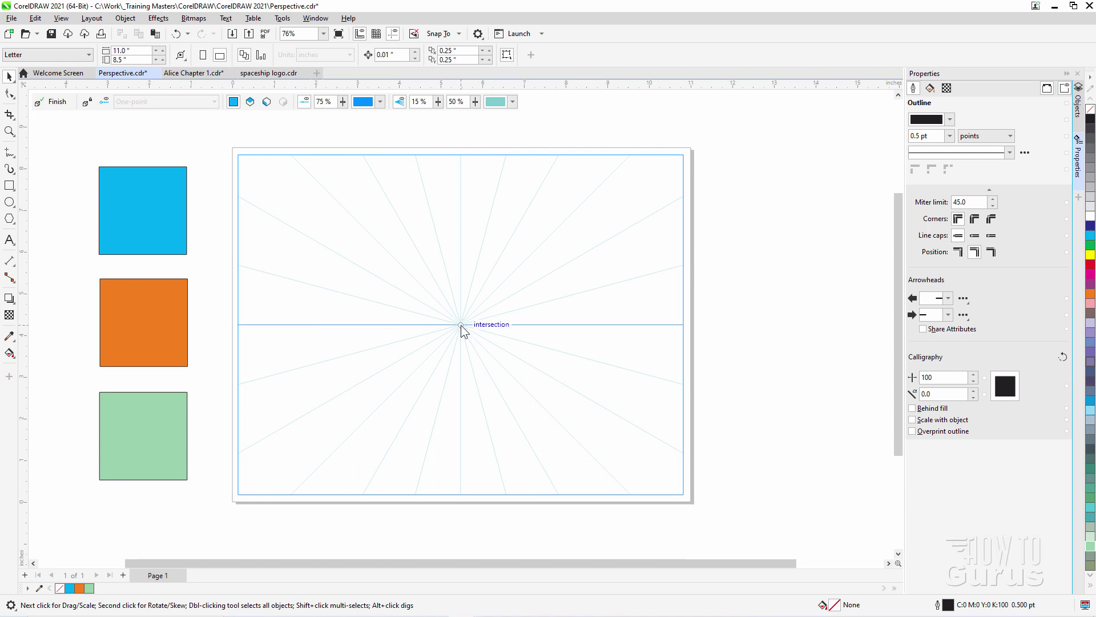
left_click_drag(462, 326, 368, 325)
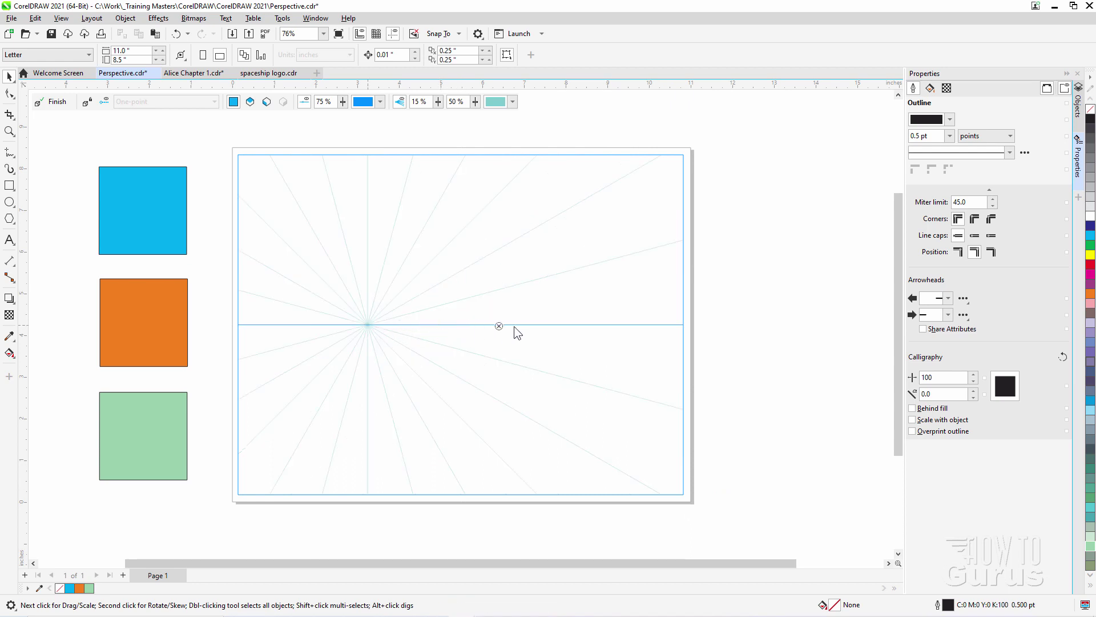
left_click_drag(517, 332, 454, 330)
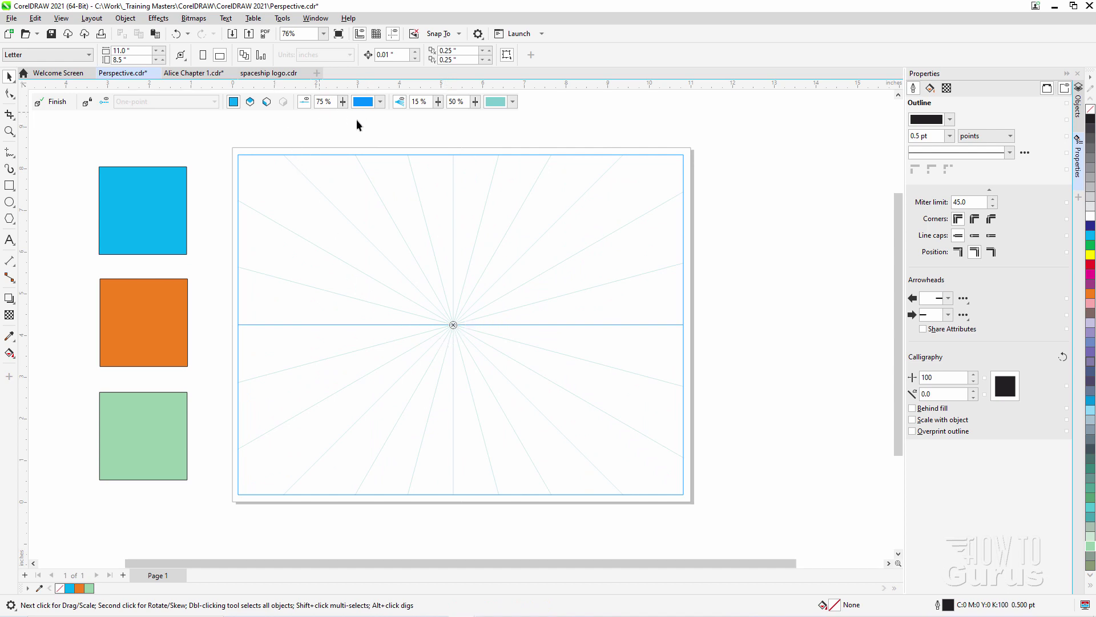
Toggle the horizon and perspective lines off and back on, then select the blue square
left_click(305, 104)
left_click(305, 104)
left_click(400, 105)
left_click(401, 105)
left_click(150, 191)
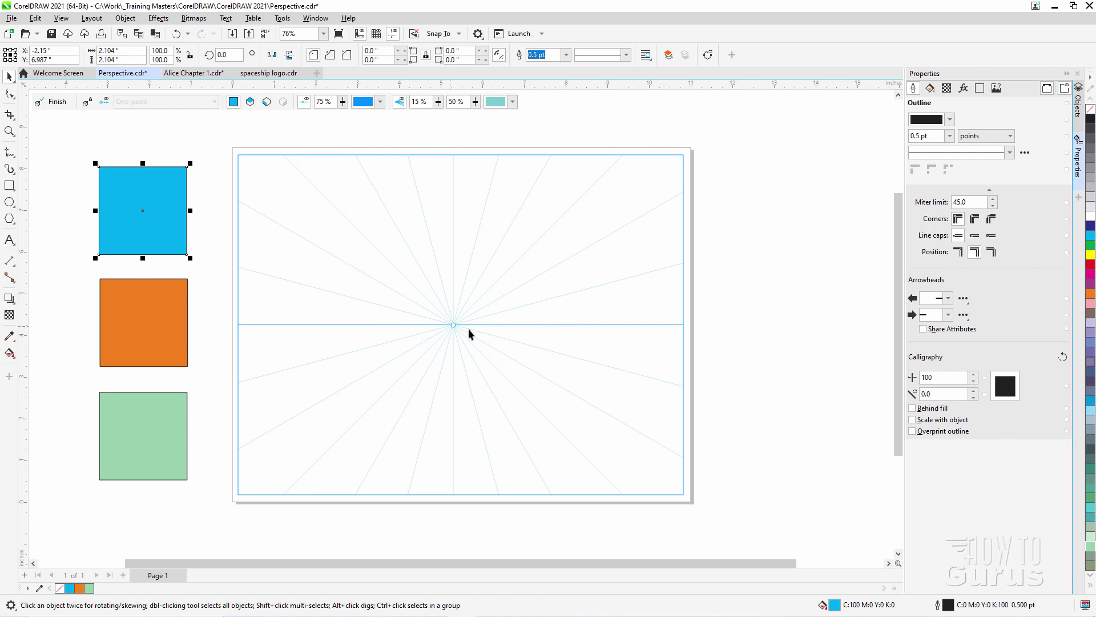
Raise the horizon and drag the blue and orange squares onto the perspective grid
left_click_drag(451, 325, 448, 262)
left_click_drag(160, 210, 548, 345)
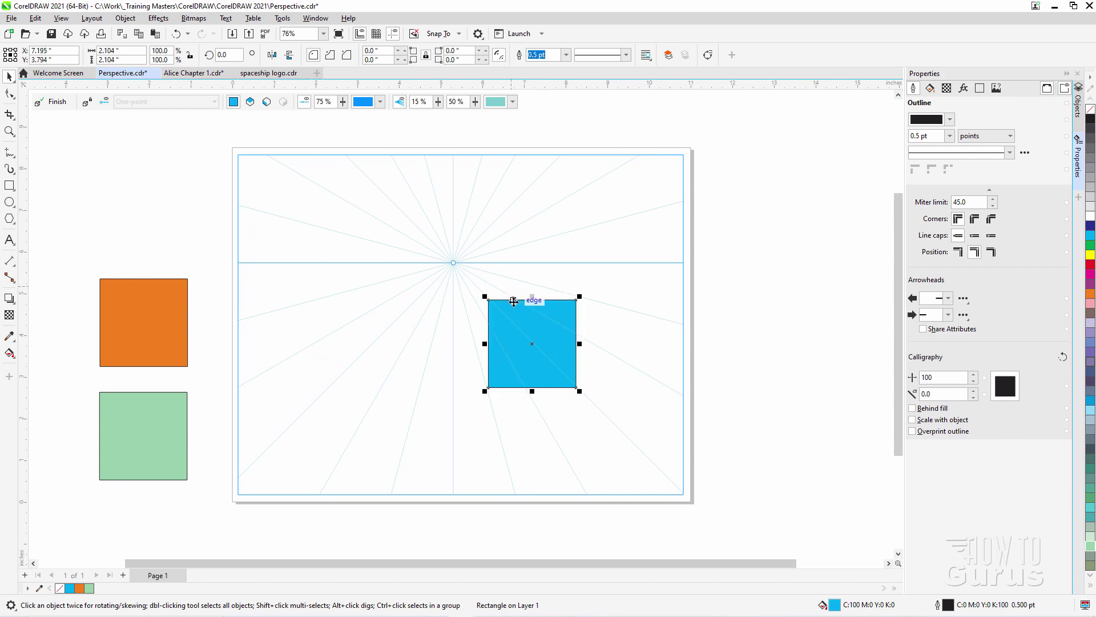
left_click(188, 347)
left_click(171, 328)
left_click_drag(171, 328, 506, 319)
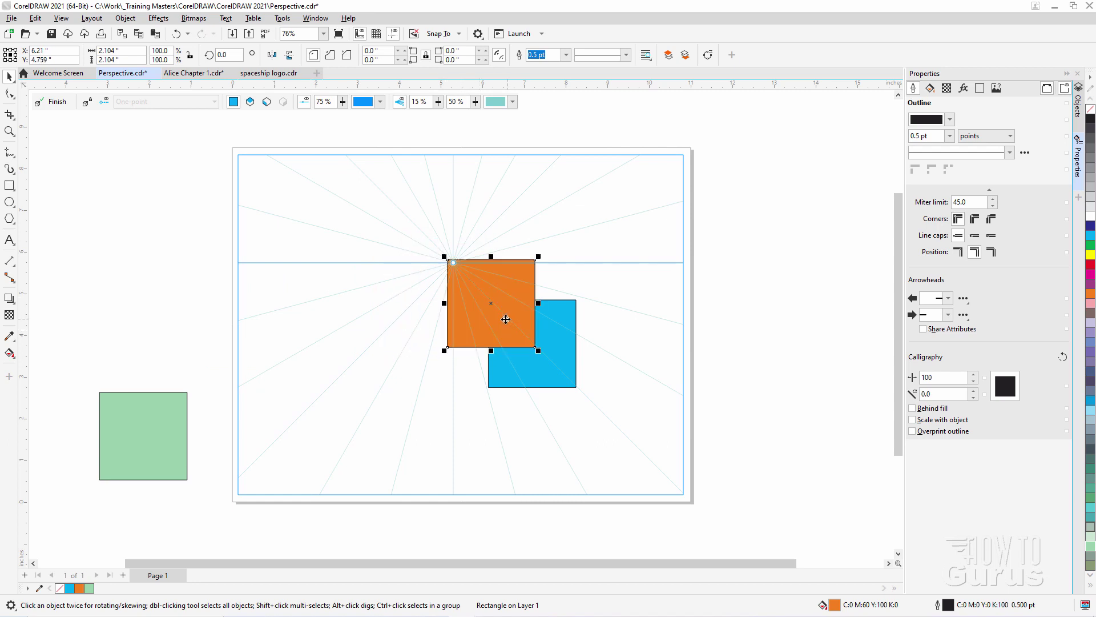
Move the orange square to the side plane and fit it against the blue square's left edge
right_click(506, 291)
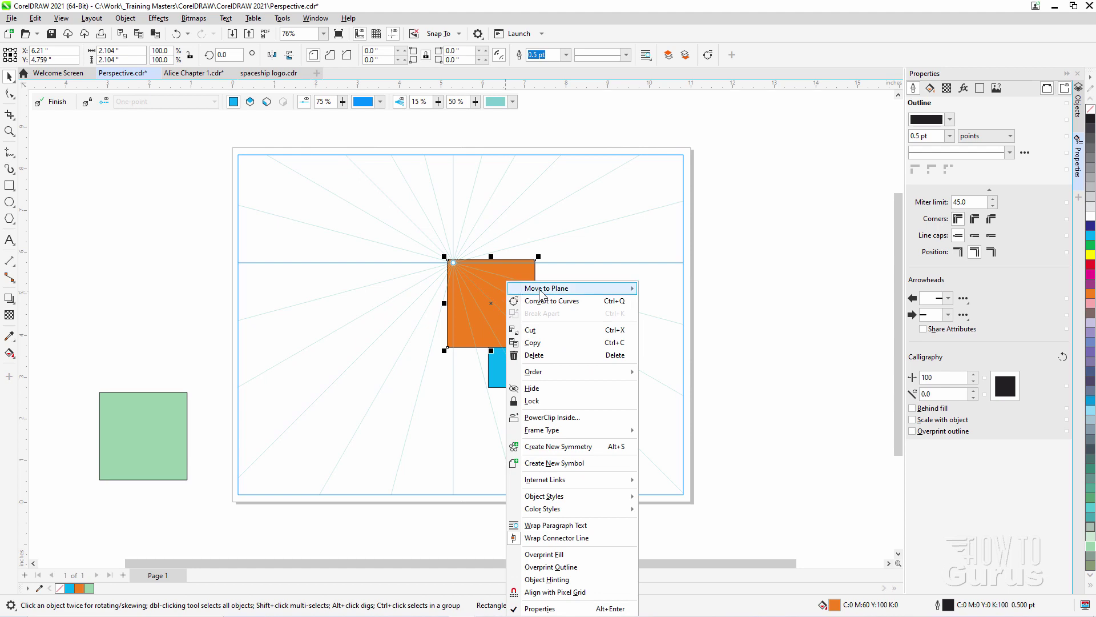
mouse_move(565, 291)
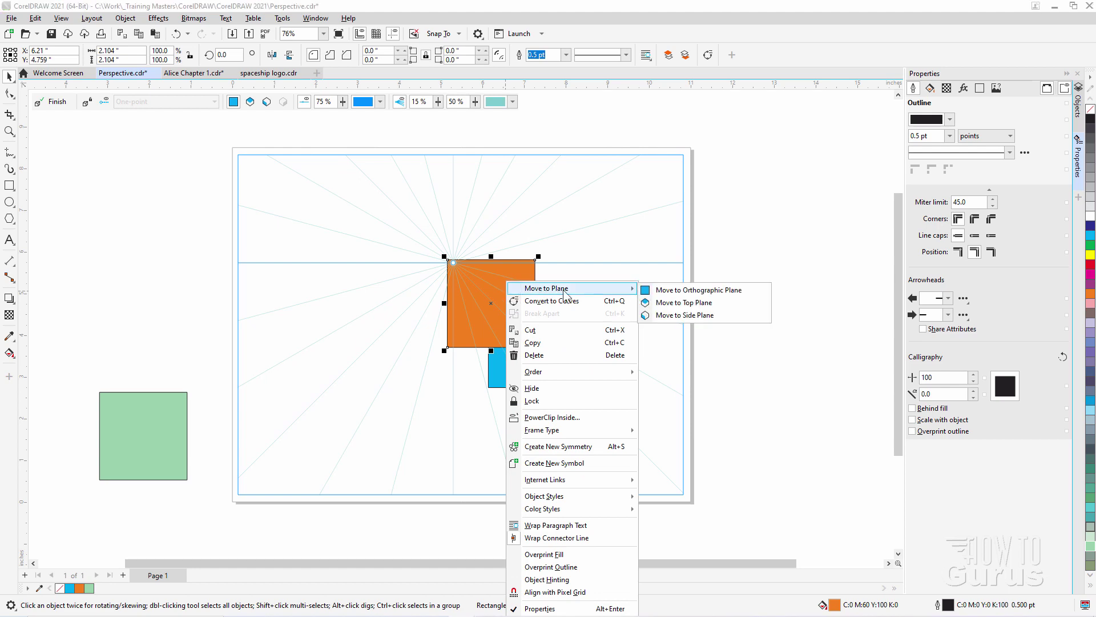
left_click(674, 317)
left_click_drag(539, 321, 580, 390)
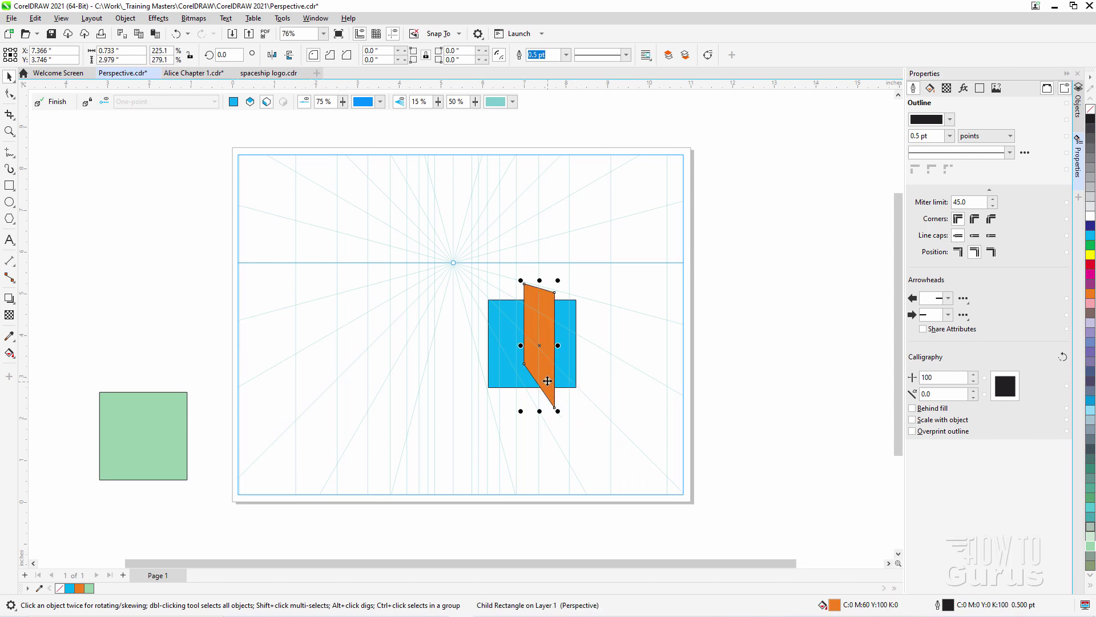
left_click_drag(524, 363, 464, 350)
left_click_drag(483, 277, 484, 274)
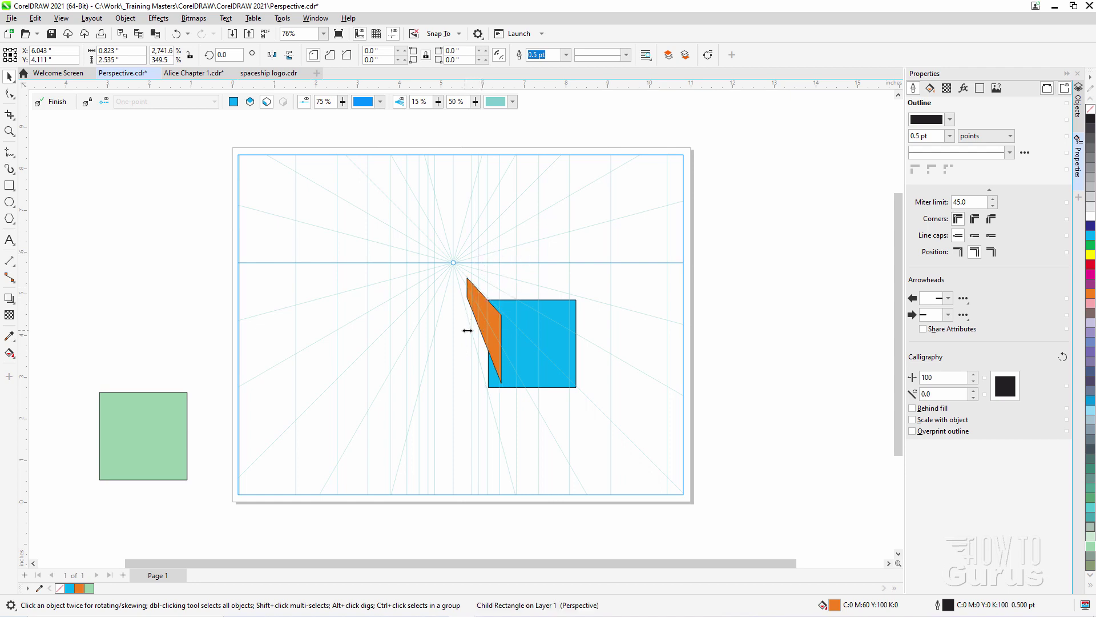
left_click_drag(466, 330, 480, 280)
left_click_drag(480, 398, 481, 392)
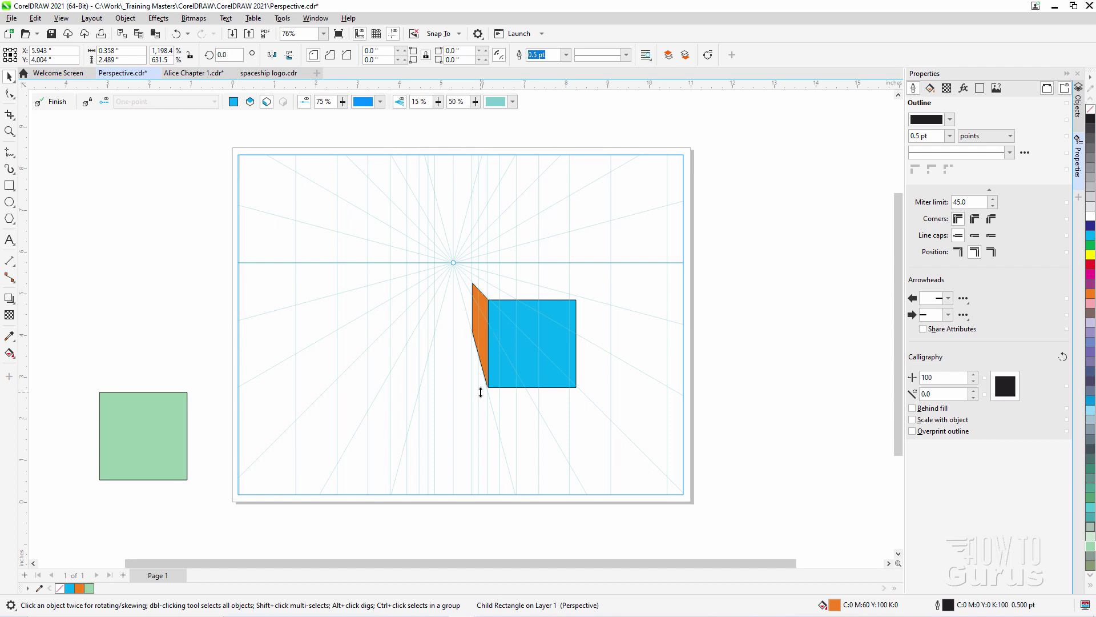
left_click(519, 407)
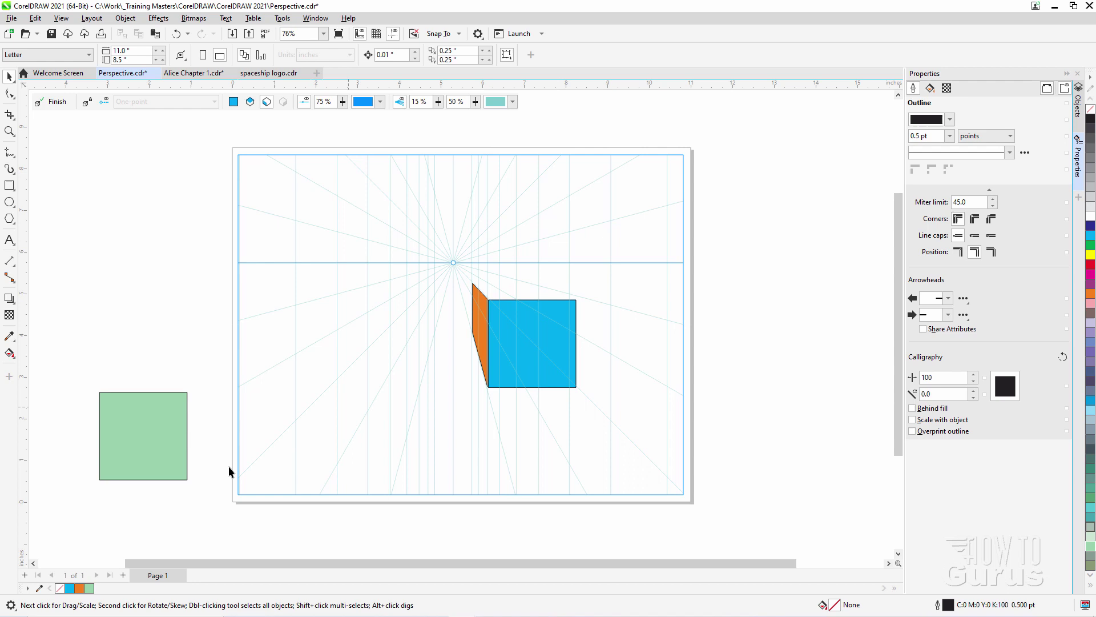
Drag the green square onto the grid, move it to the Top Plane and slide it up
left_click(180, 454)
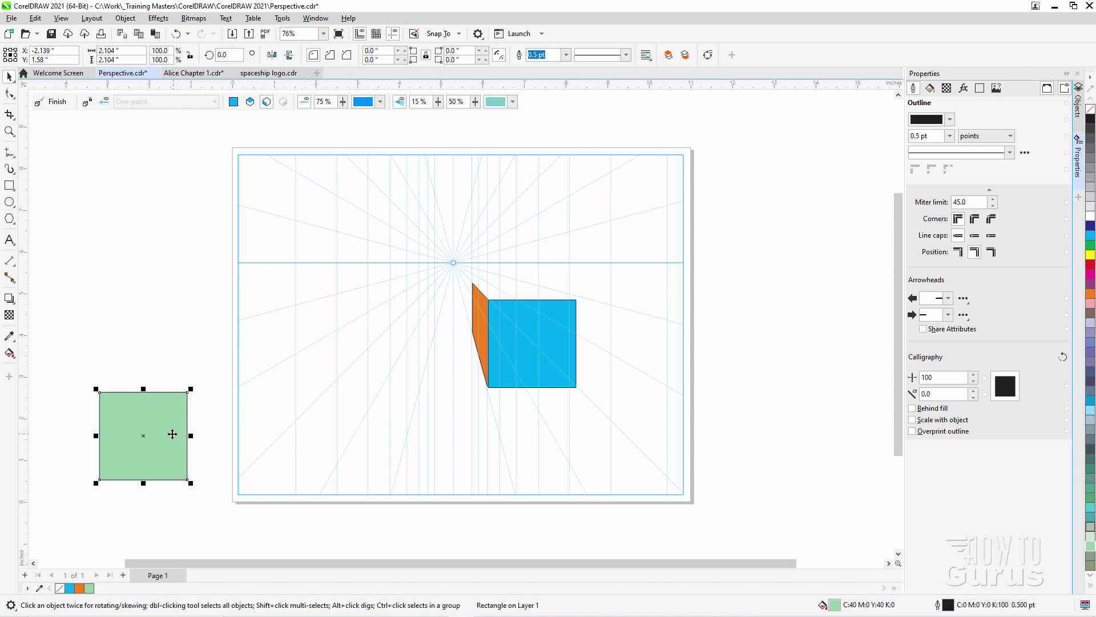
left_click_drag(172, 434, 577, 317)
right_click(576, 283)
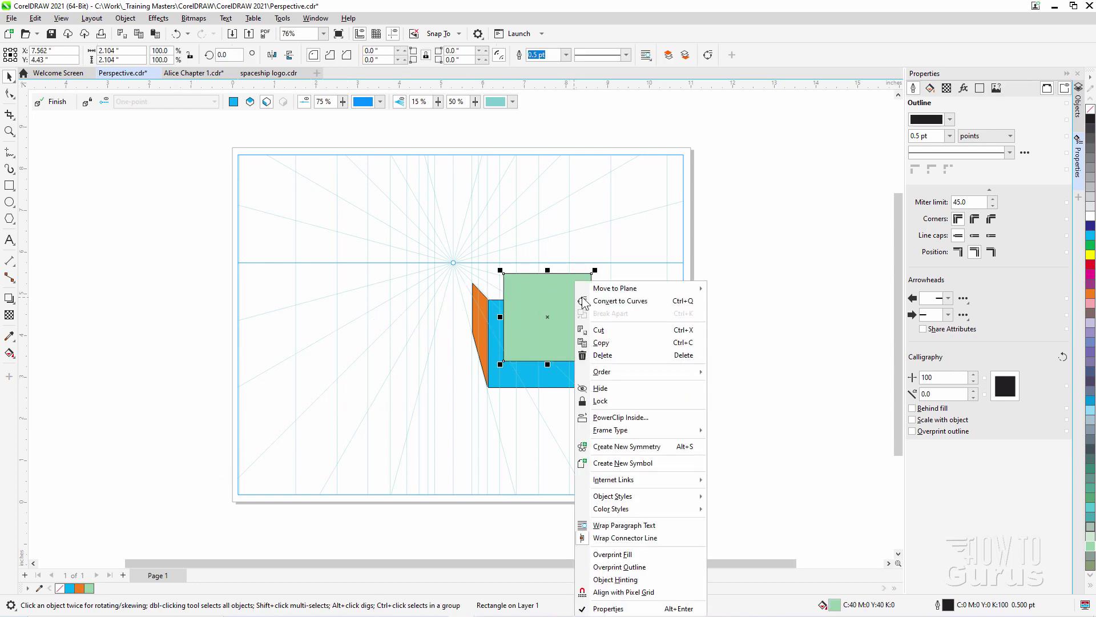
mouse_move(614, 294)
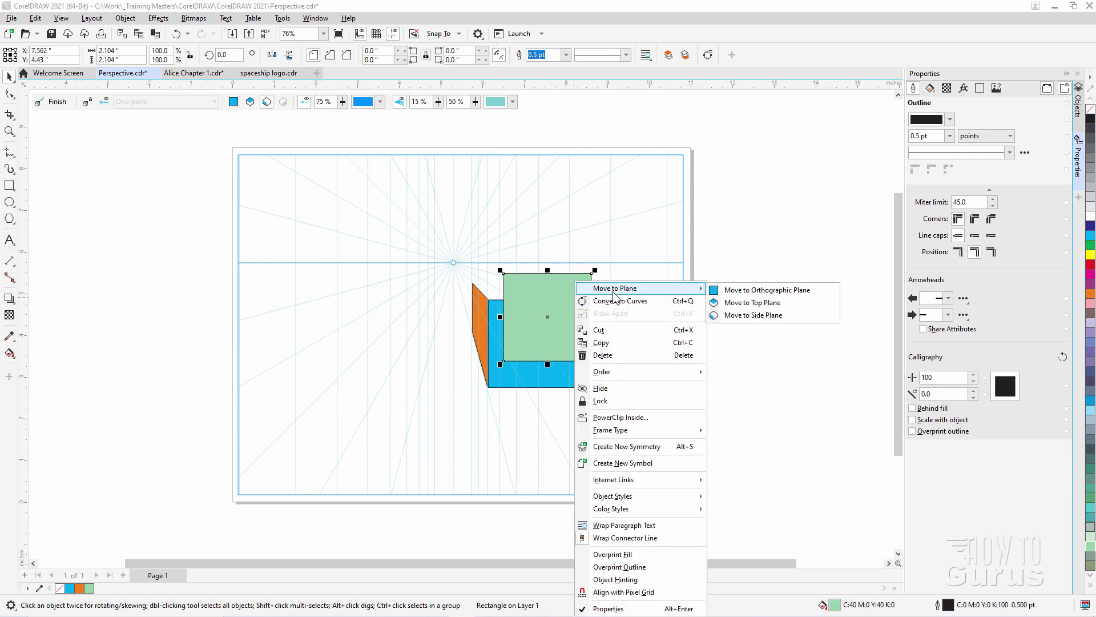
left_click(734, 303)
left_click_drag(544, 315, 591, 283)
Widen the green top, draw a magenta side-plane rectangle left of the cube, and finish perspective
left_click(586, 352)
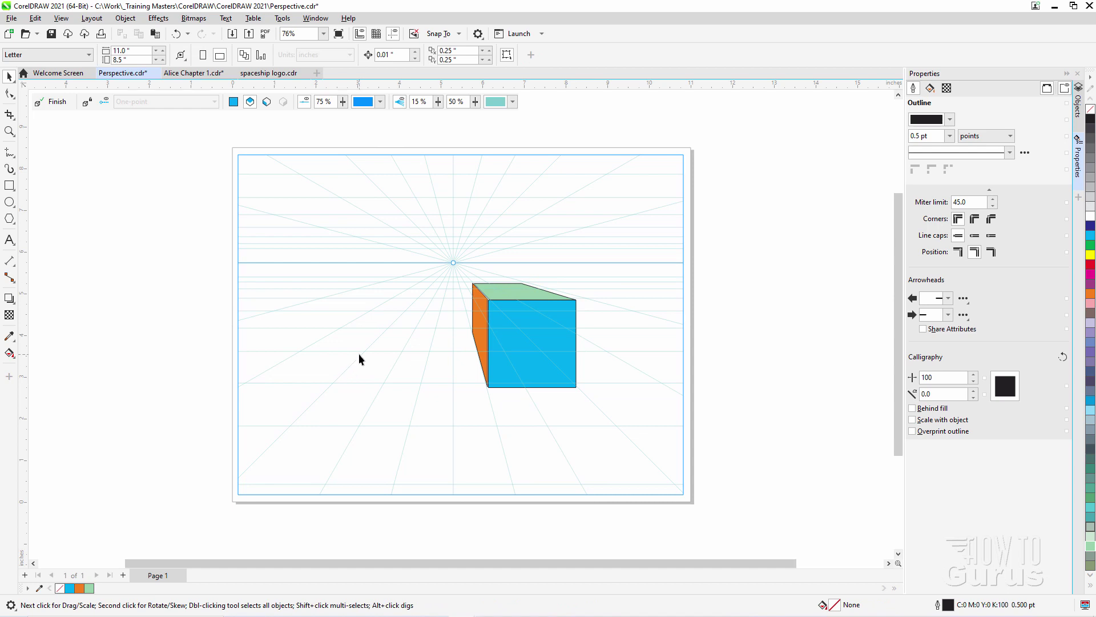
left_click(268, 102)
key("F6")
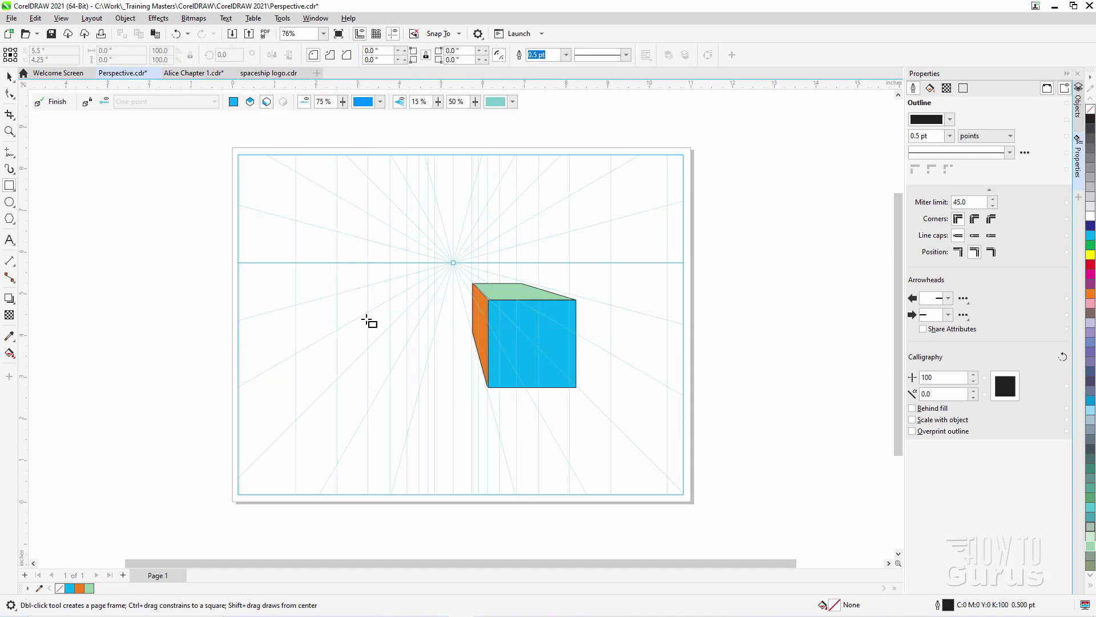
left_click_drag(337, 312, 402, 349)
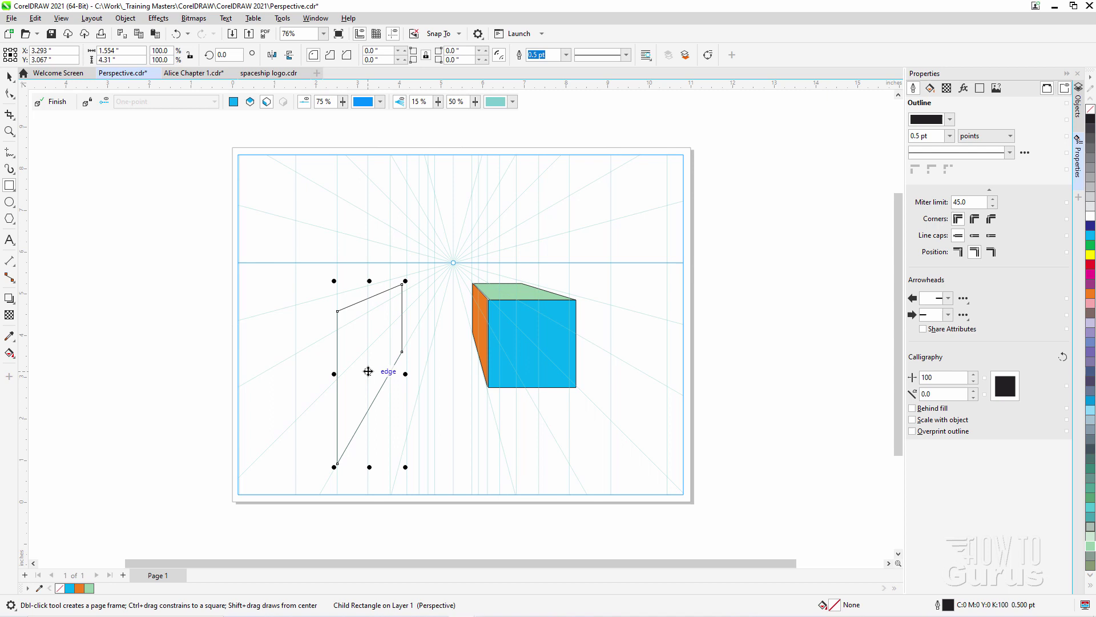
left_click(1091, 278)
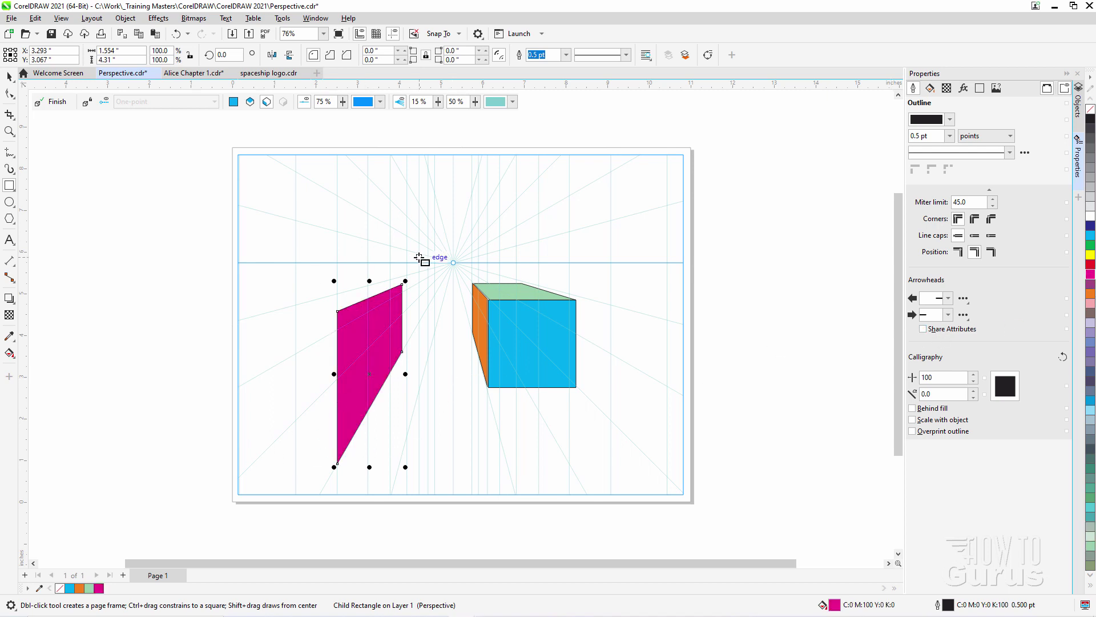
left_click(53, 102)
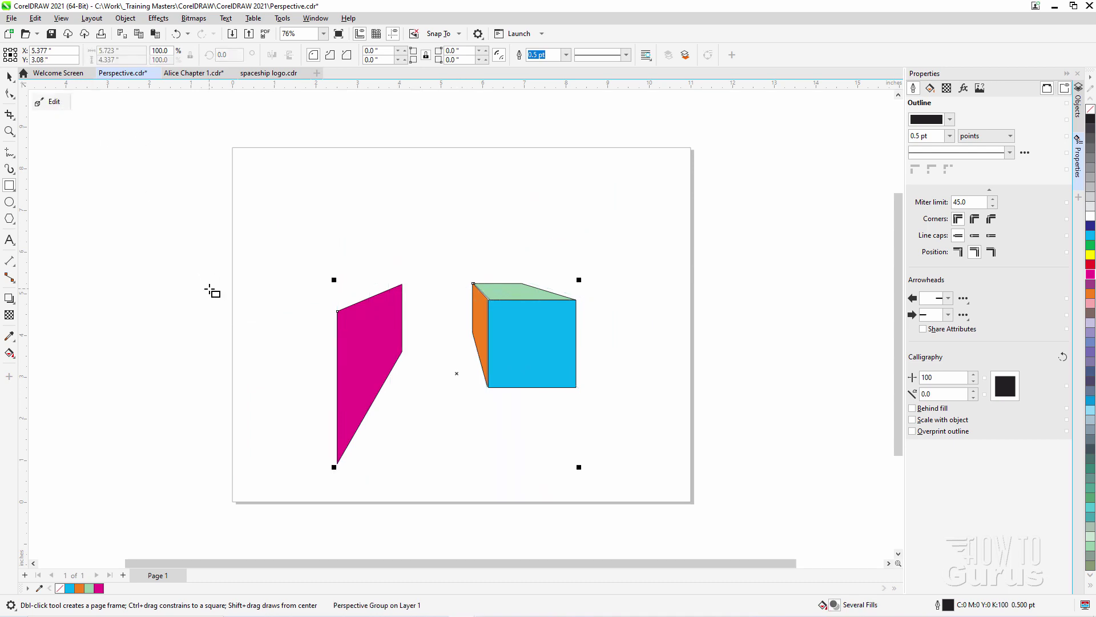
left_click(73, 72)
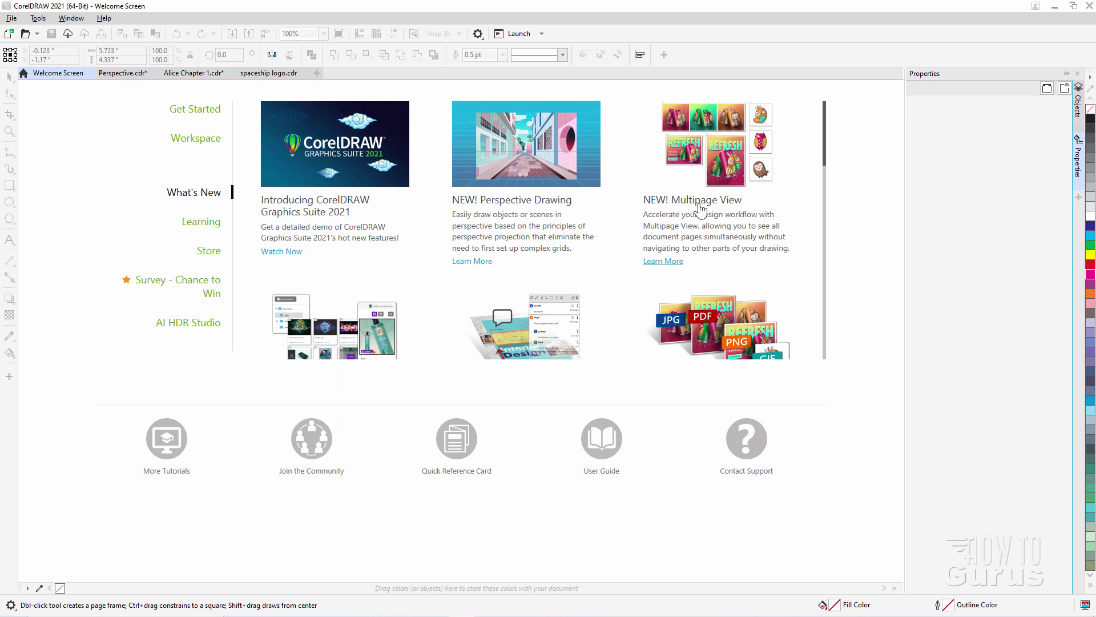
left_click(184, 74)
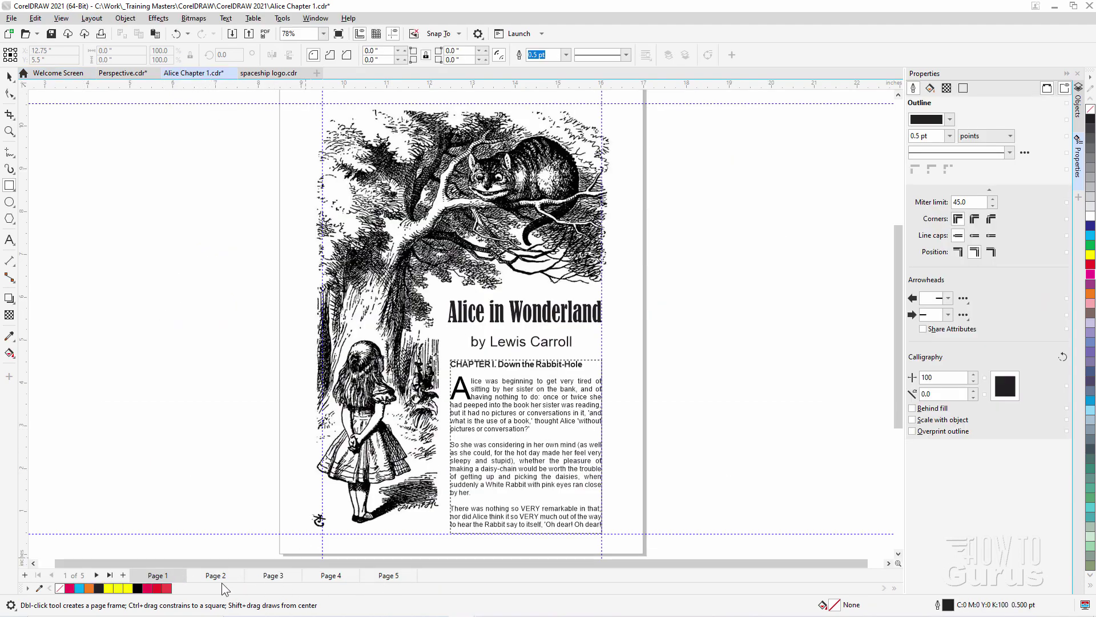
left_click(219, 577)
left_click(269, 576)
left_click(330, 576)
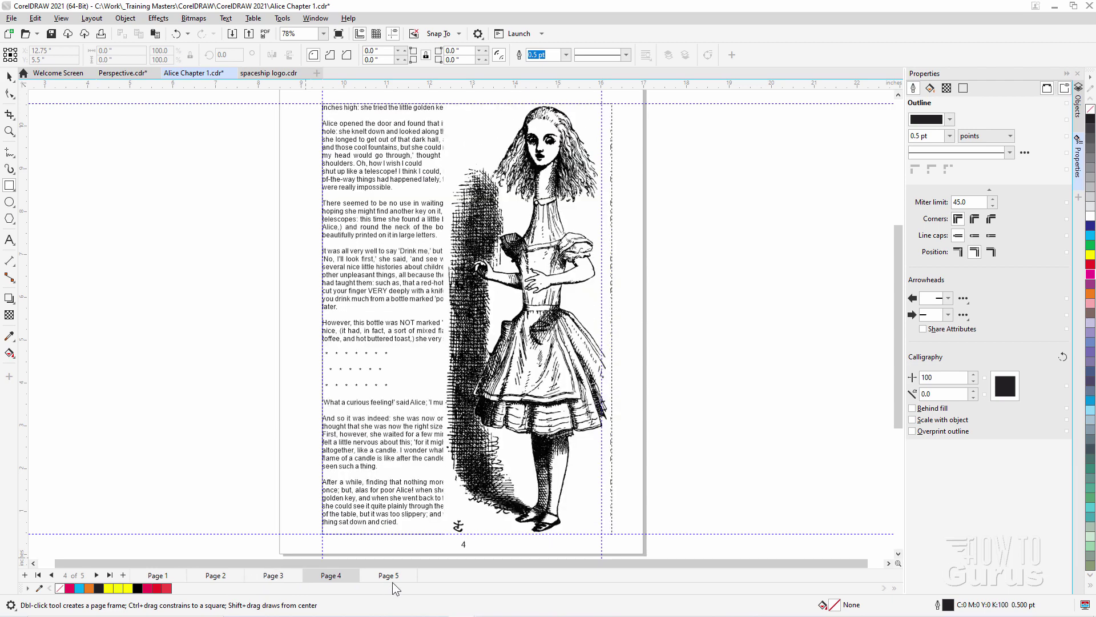
left_click(389, 576)
left_click(272, 576)
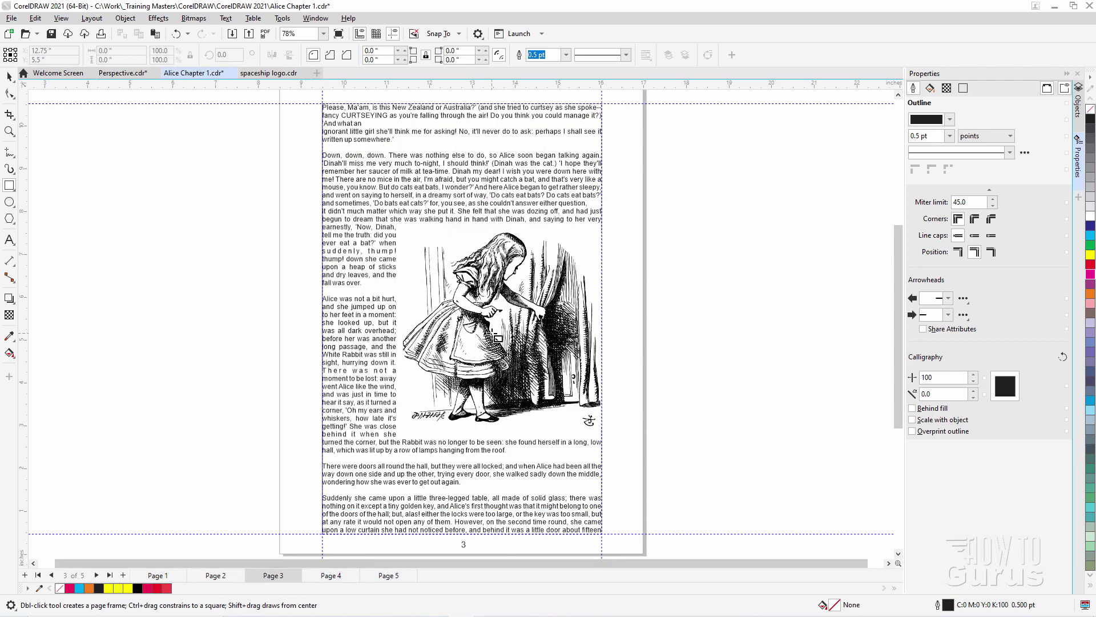
left_click(10, 77)
left_click(492, 315)
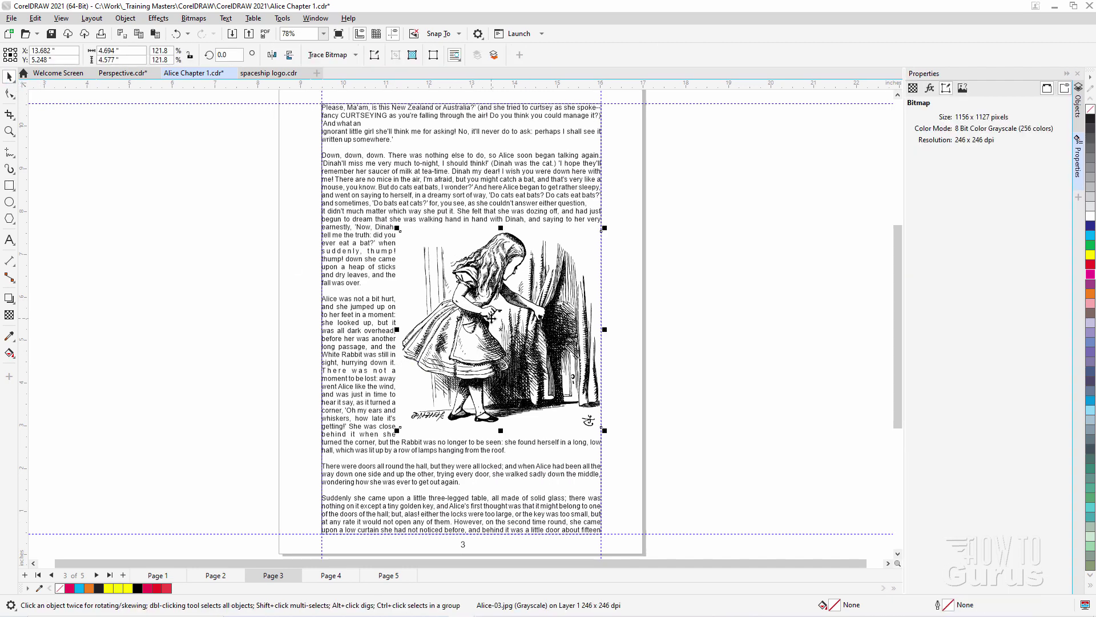
left_click(225, 382)
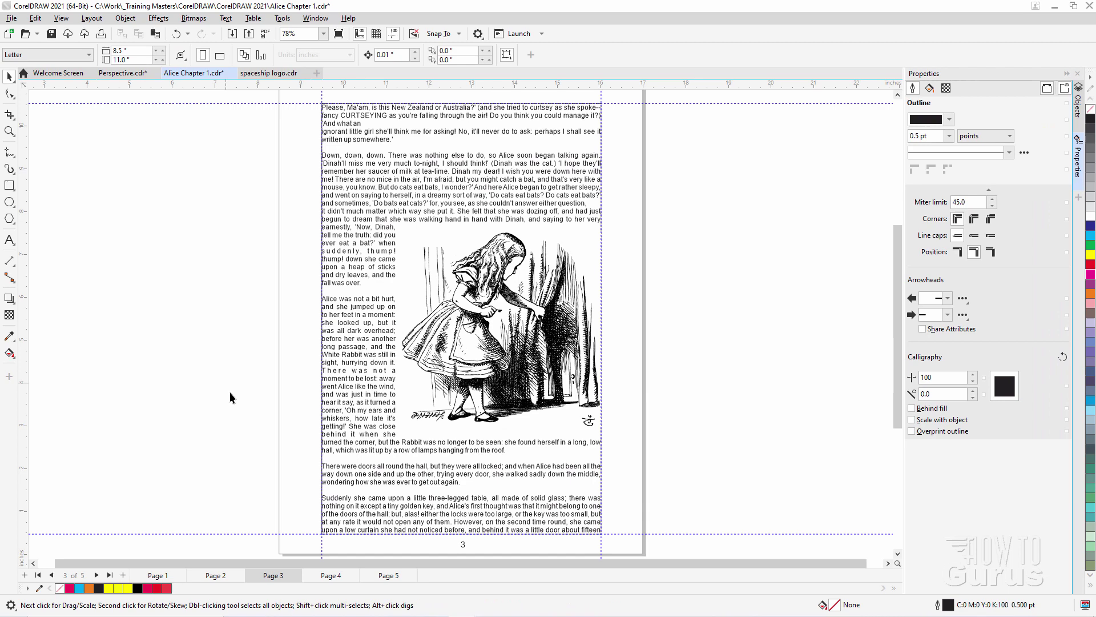
key("Page_Up")
key("Page_Up")
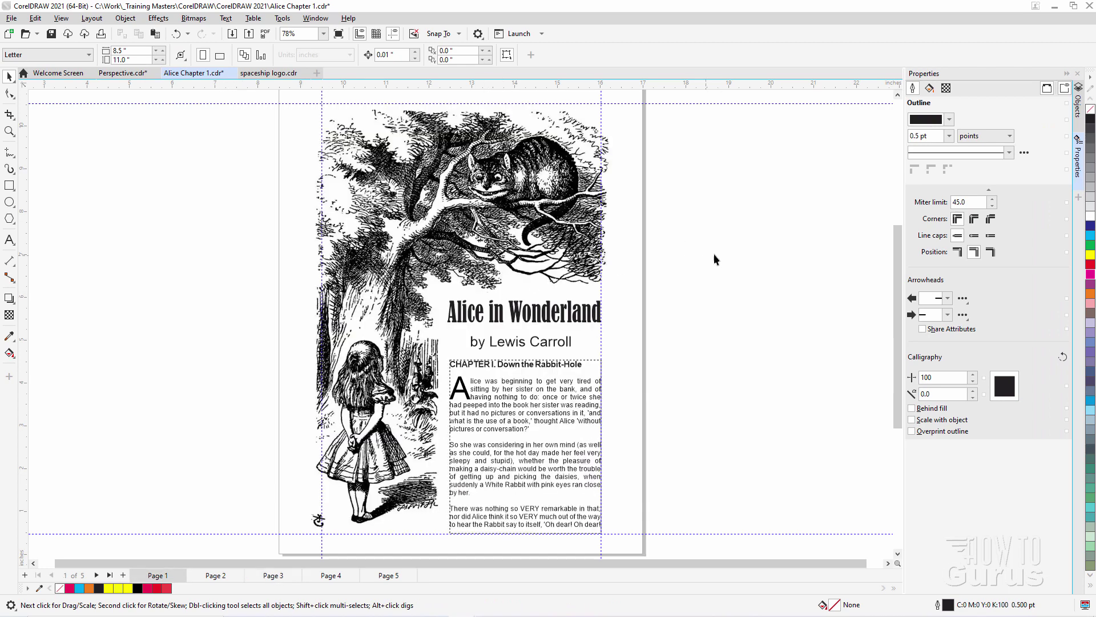
Show the Pages docker and turn on multipage view with a 3-column, 1.7-inch layout
left_click(1078, 197)
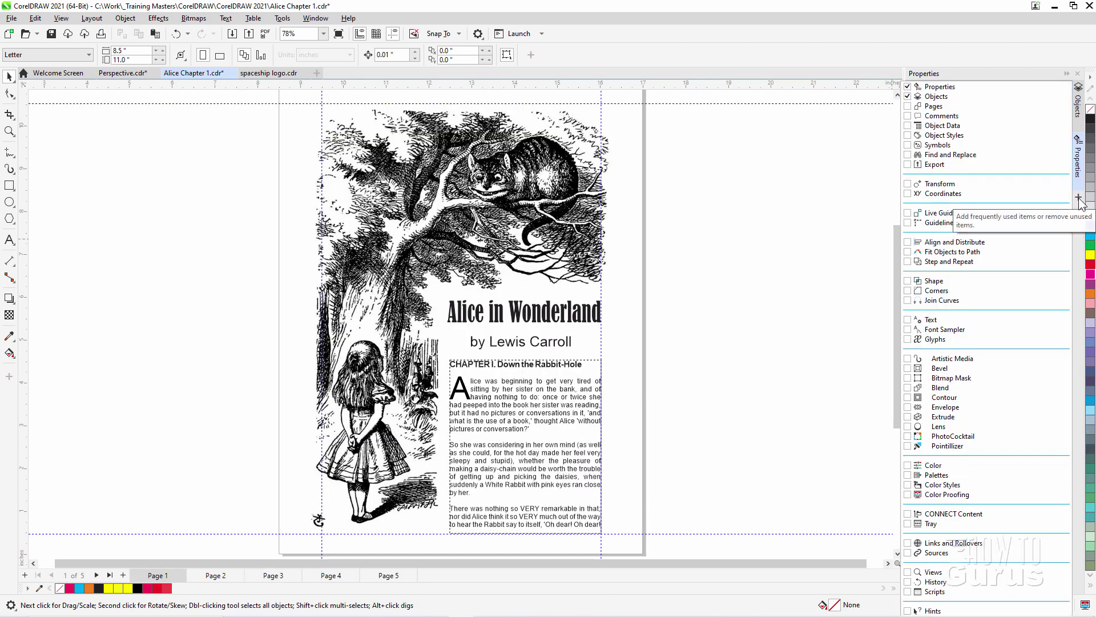
left_click(908, 107)
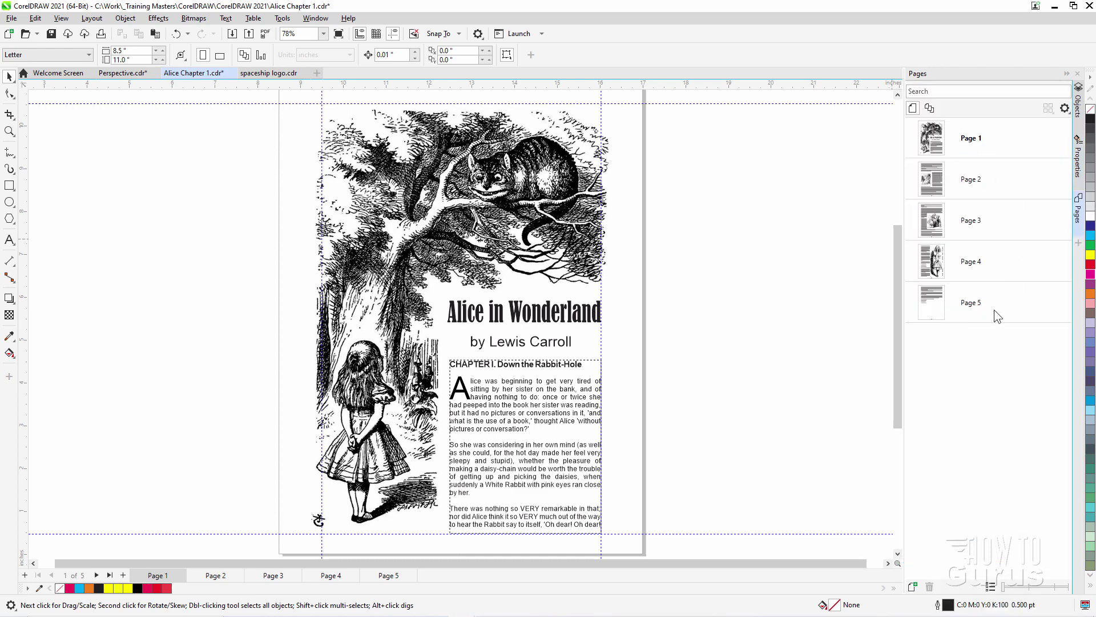
left_click(930, 108)
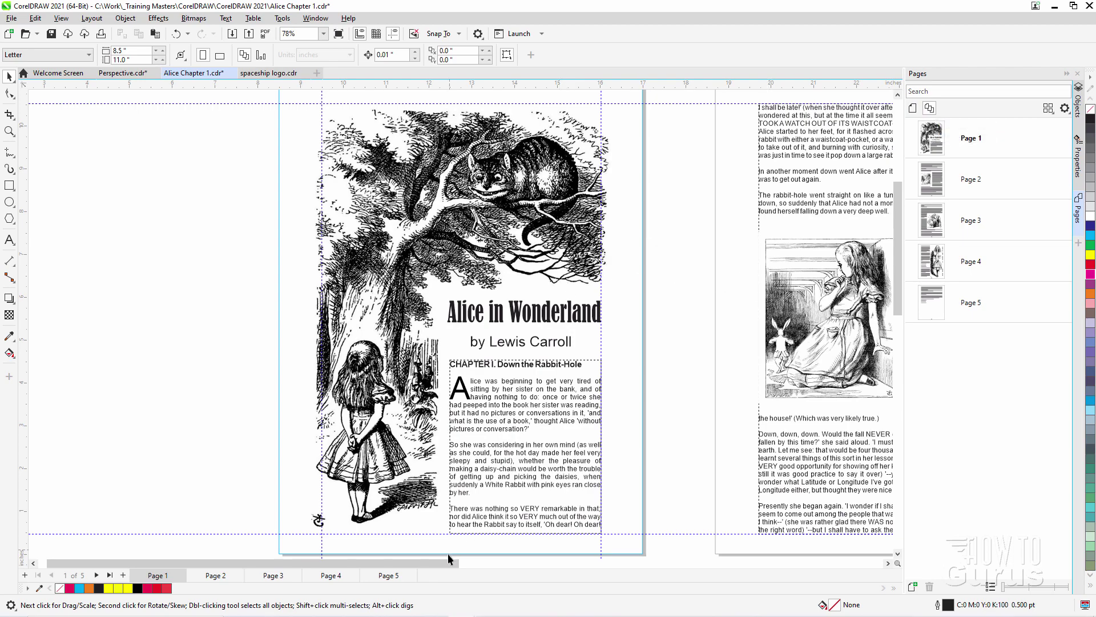
left_click_drag(443, 564, 481, 573)
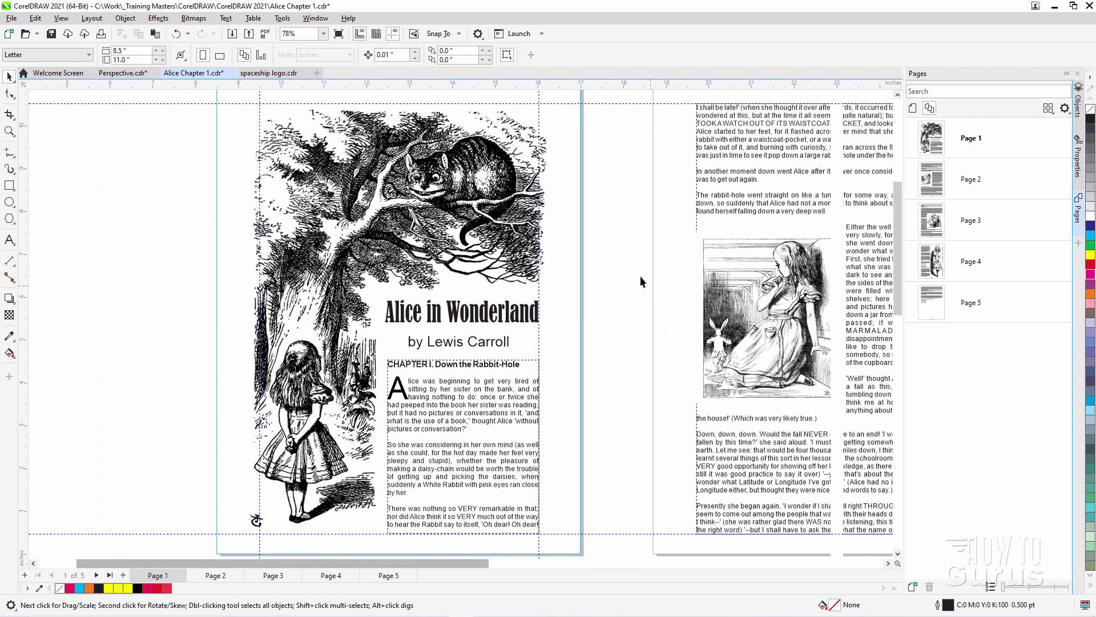
left_click(1048, 110)
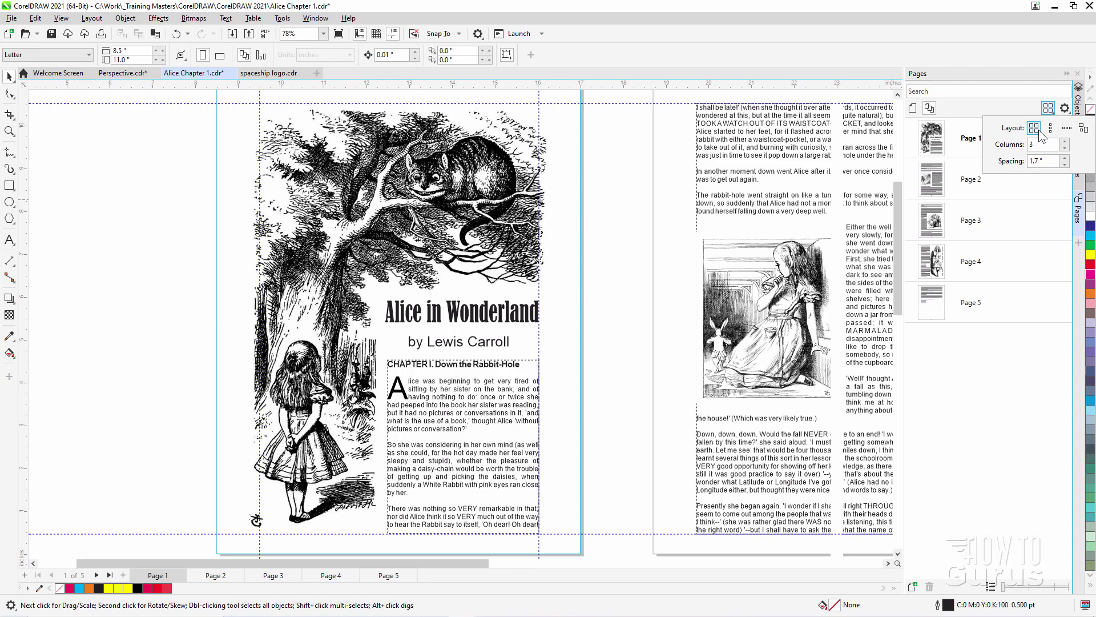
Zoom out to 34% so all five Alice pages show, then select page 2's illustration
left_click(1047, 110)
scroll(601, 330, "down", 3)
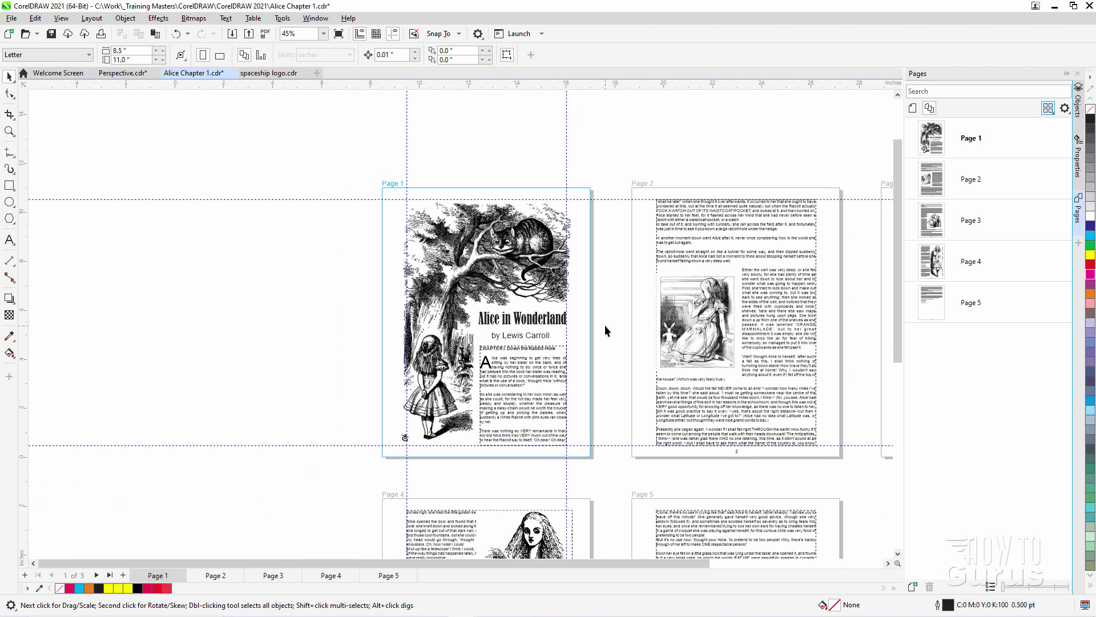
scroll(604, 324, "down", 2)
left_click(889, 563)
left_click(888, 563)
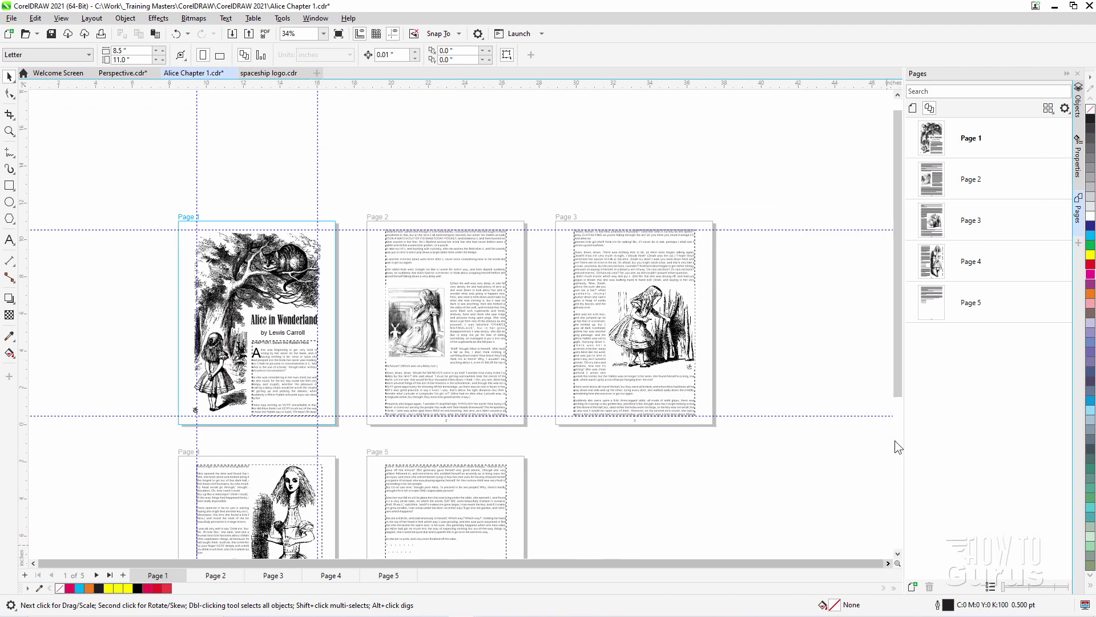
left_click_drag(895, 382, 902, 454)
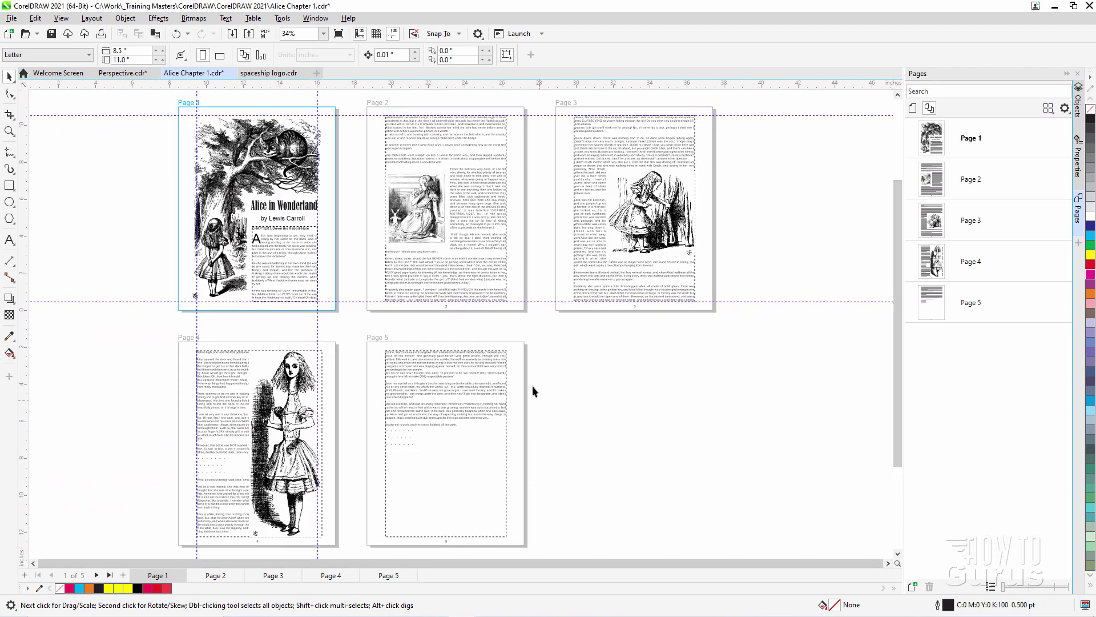
left_click(412, 216)
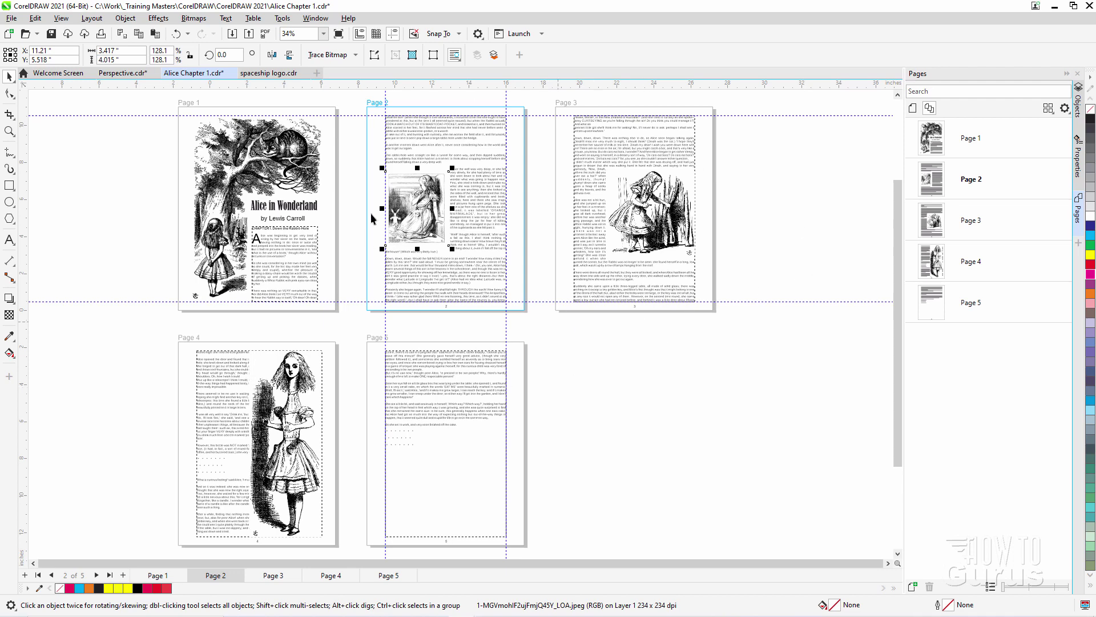
left_click(568, 104)
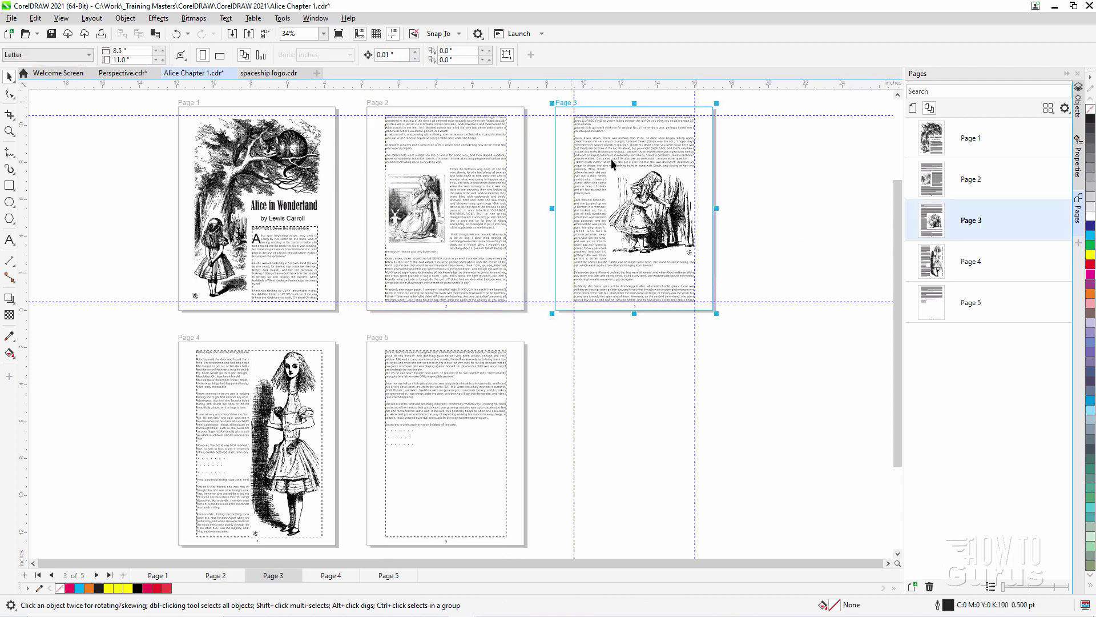
left_click(200, 106)
left_click(1065, 107)
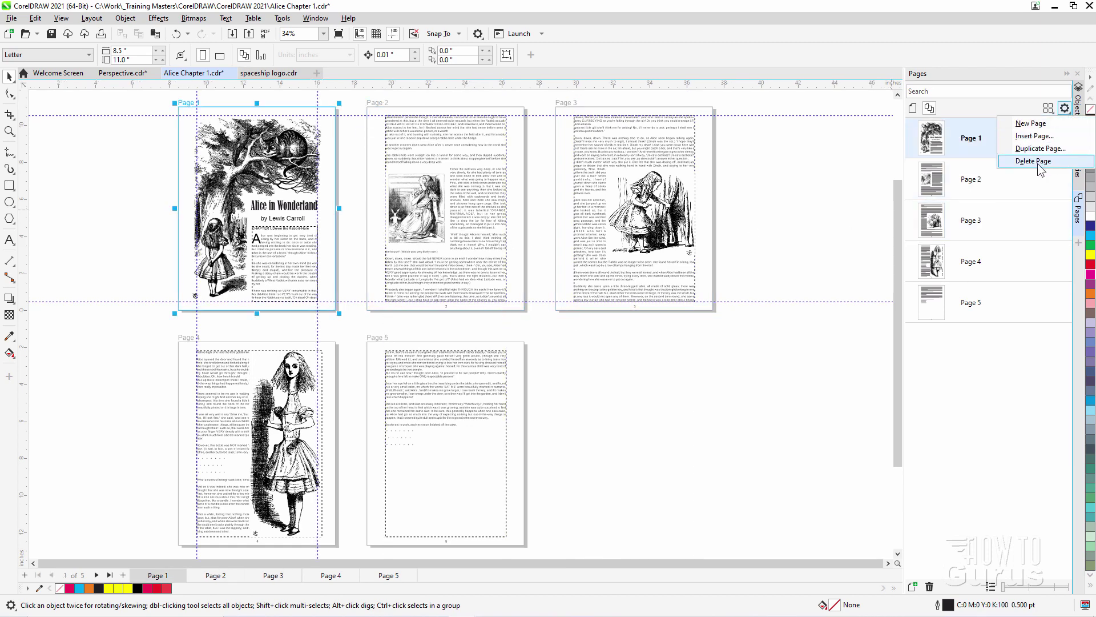
left_click(983, 140)
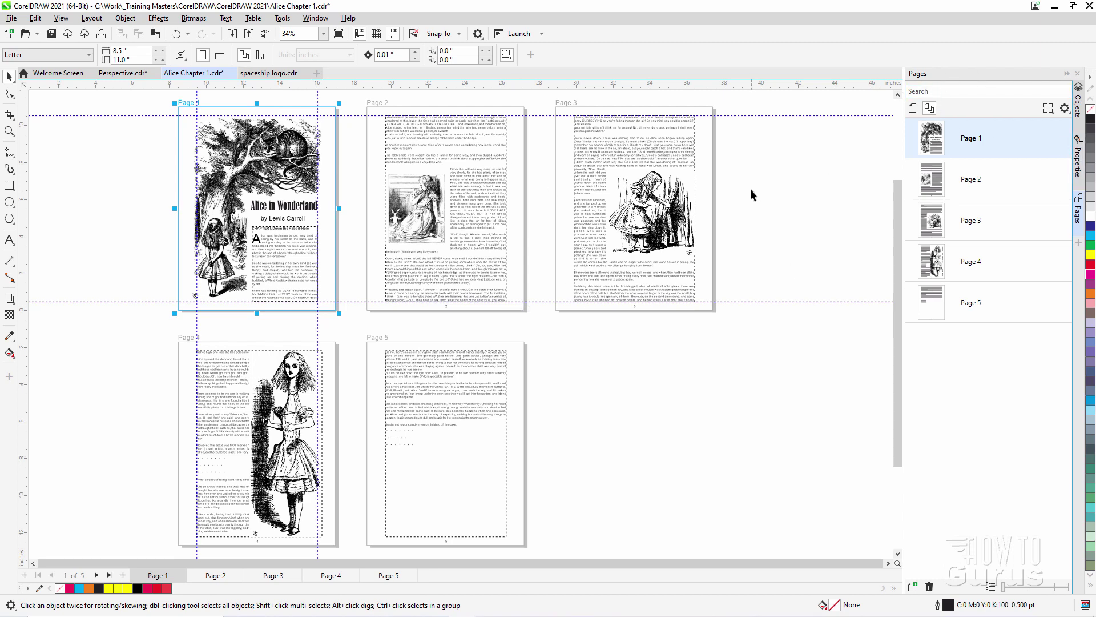
Scroll the Welcome Screen's What's New page to Collaboration Dashboard, Live Comments and Multi-asset Export
left_click(55, 73)
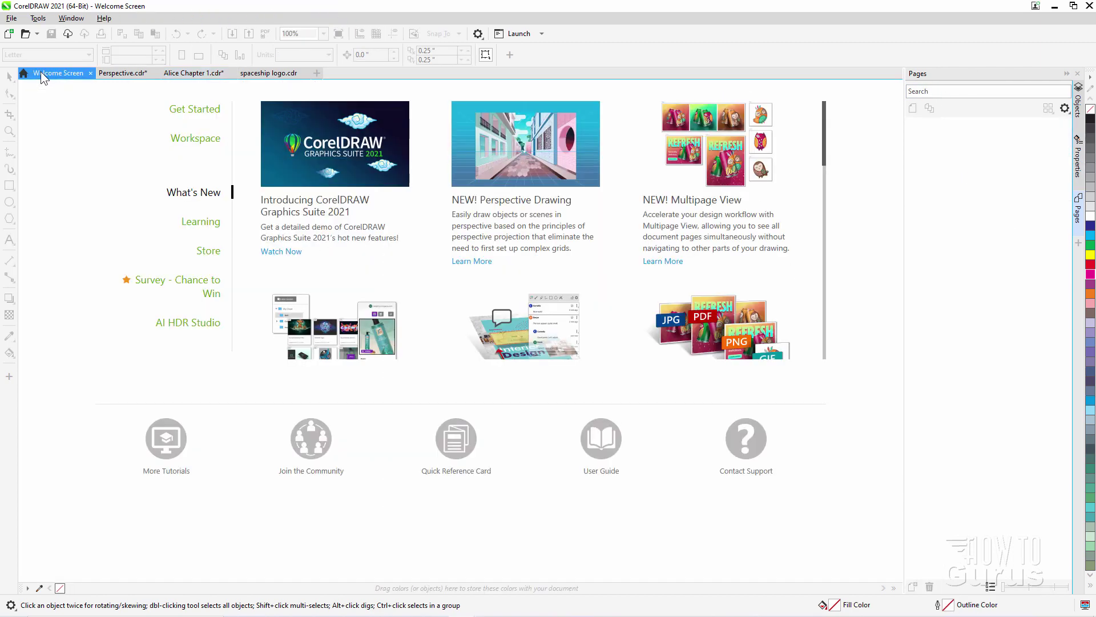
left_click_drag(827, 138, 826, 145)
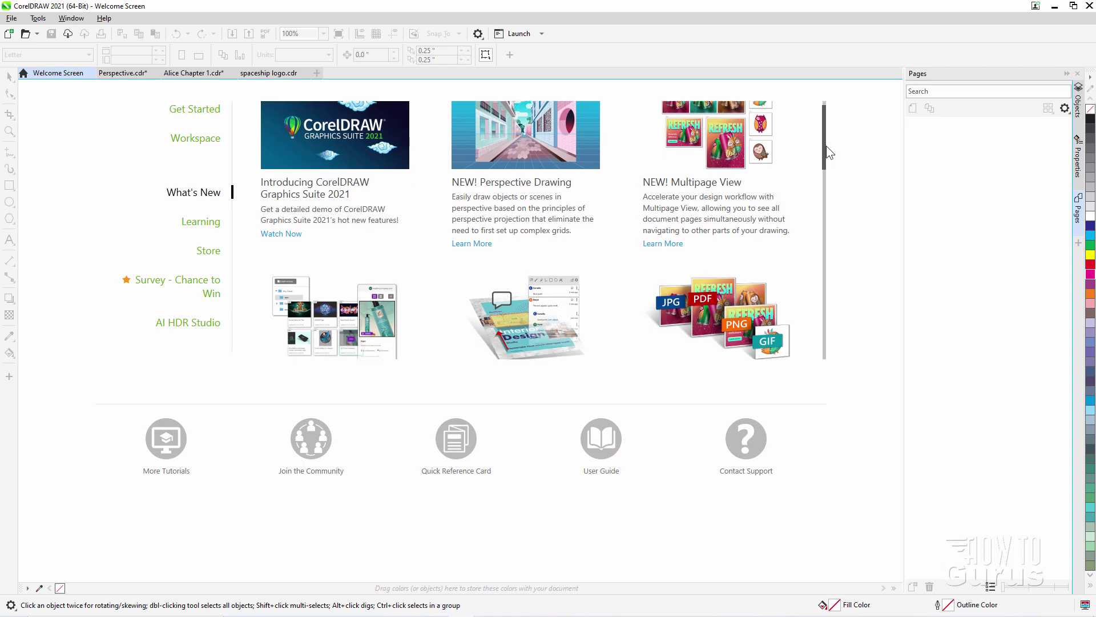
scroll(831, 179, "down", 3)
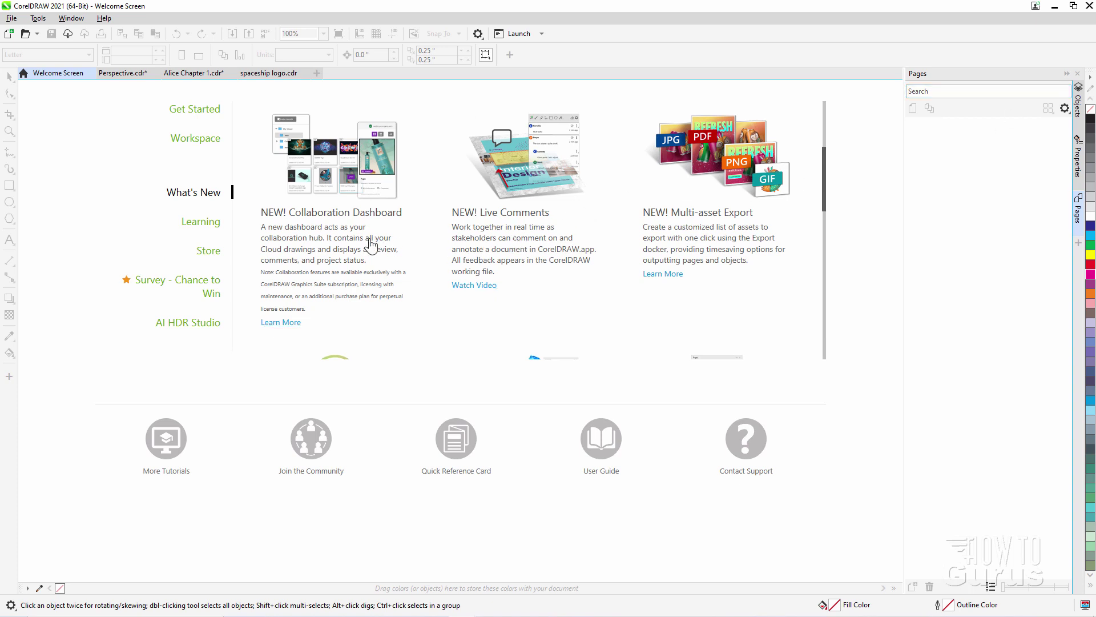
left_click(1079, 245)
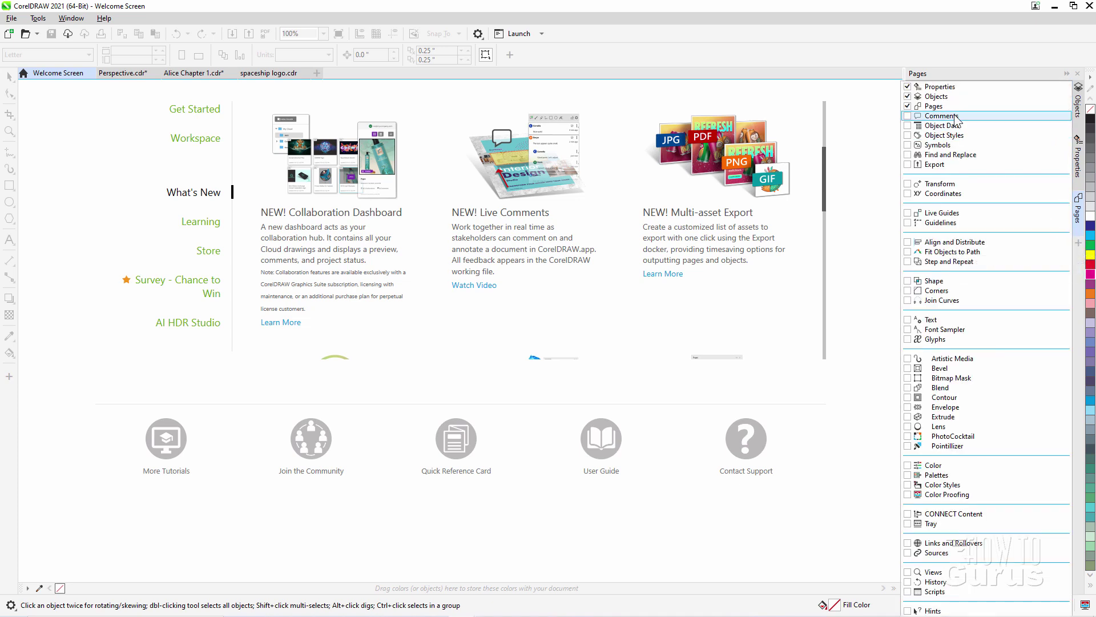
left_click(909, 116)
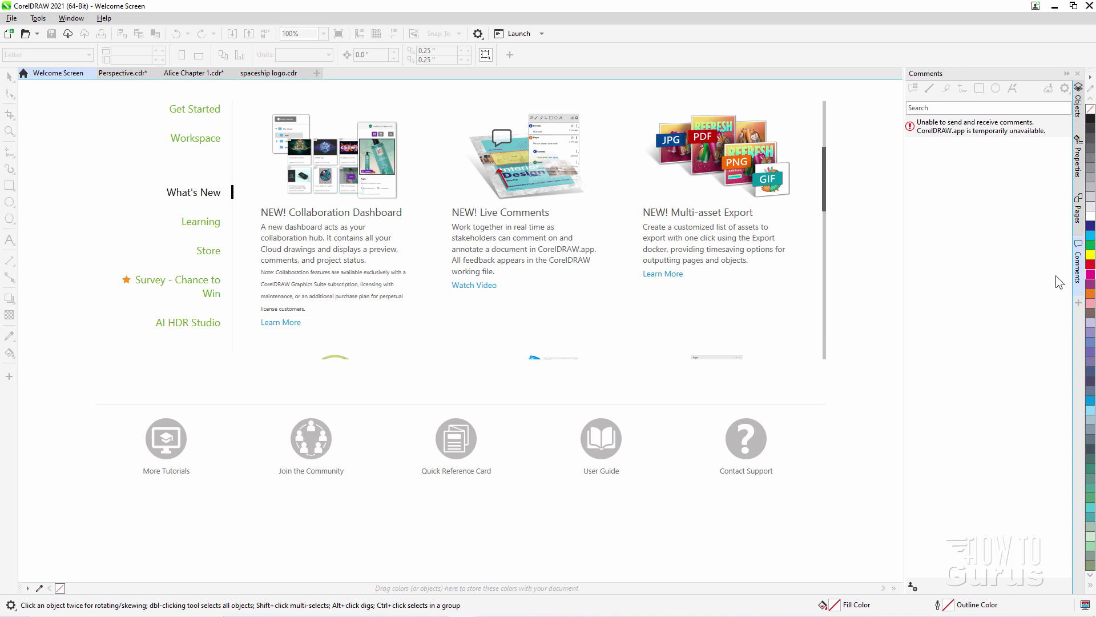
left_click(1078, 288)
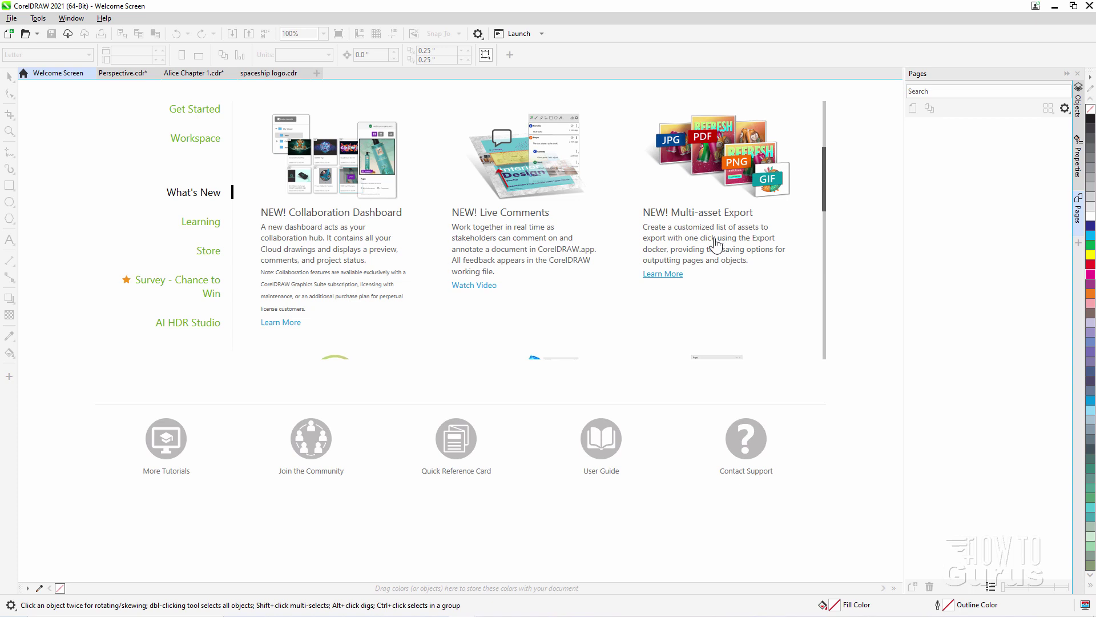
In spaceship logo.cdr, replace the Pages docker with the Export docker and remove the JPG entry
left_click(265, 73)
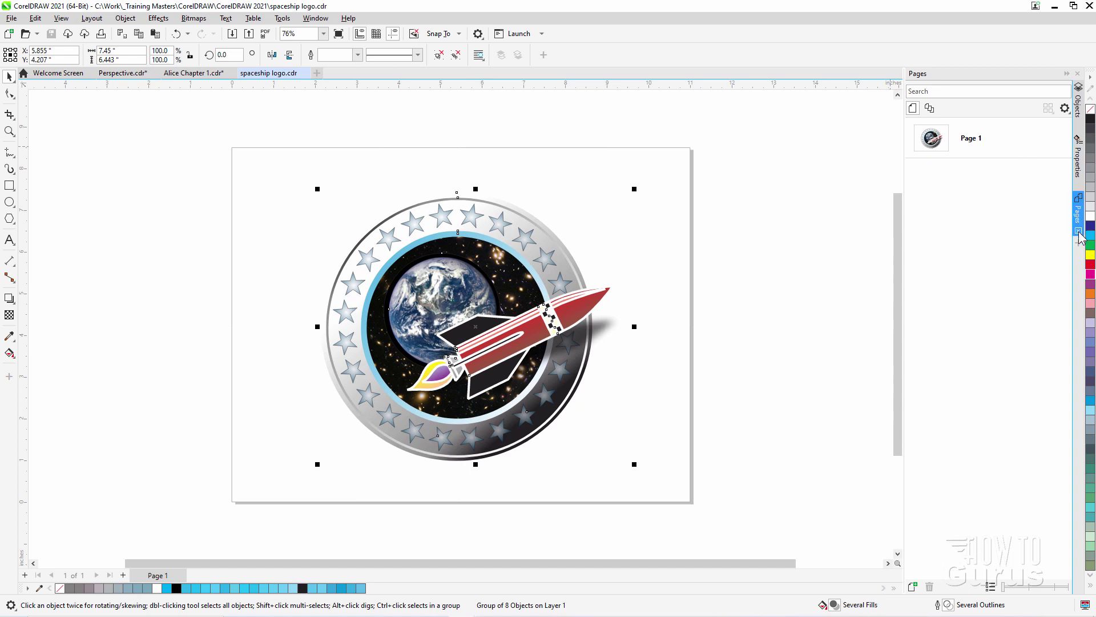
left_click(1079, 229)
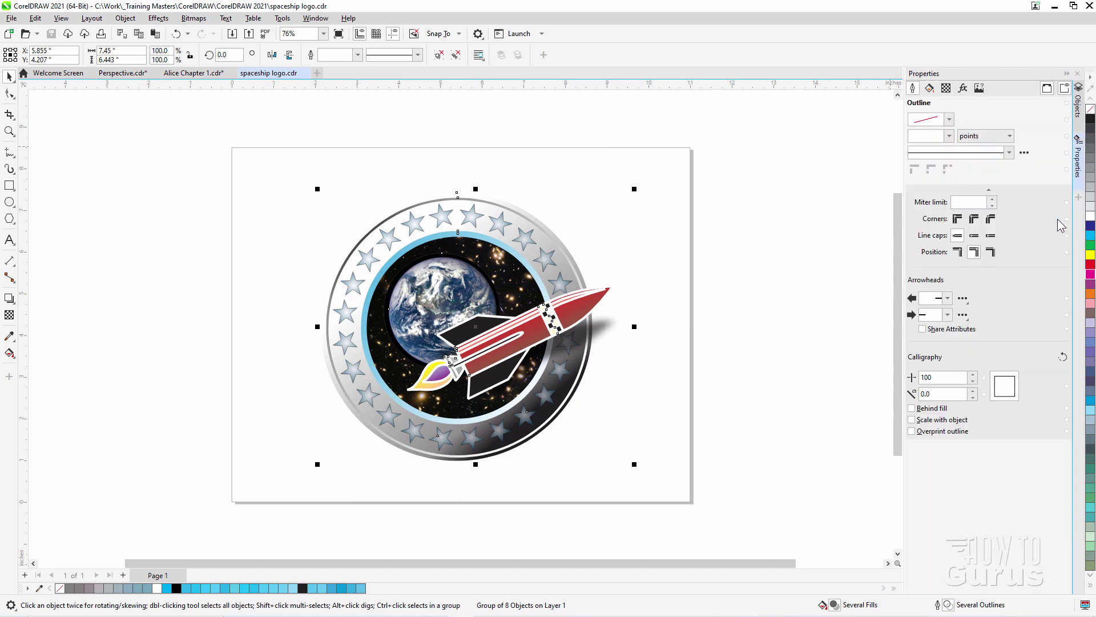
left_click(1079, 199)
left_click(908, 164)
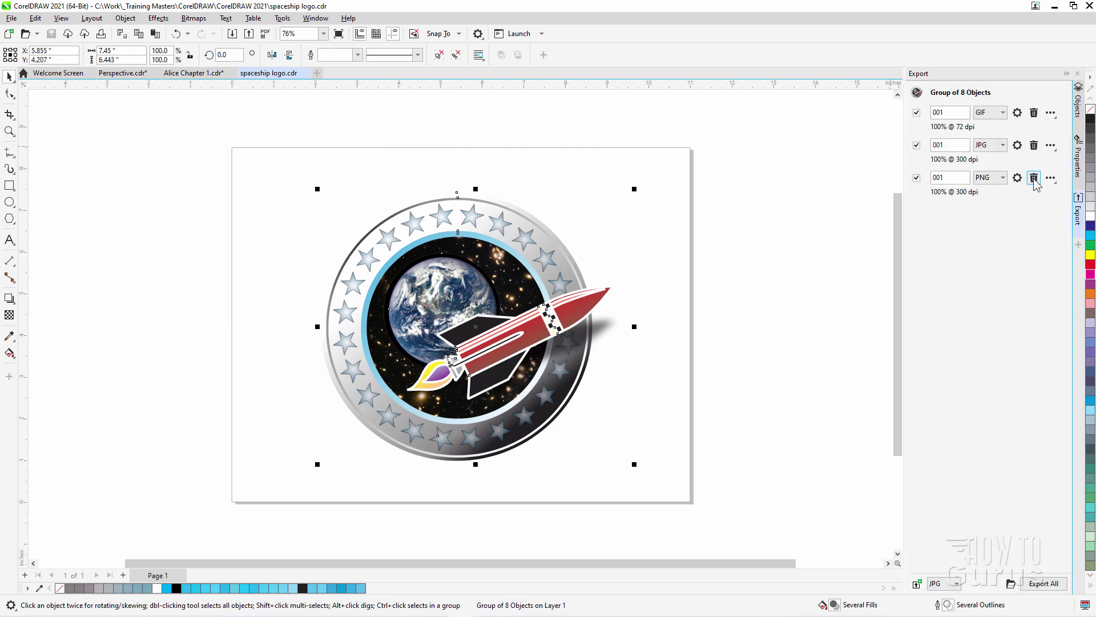
left_click(1034, 145)
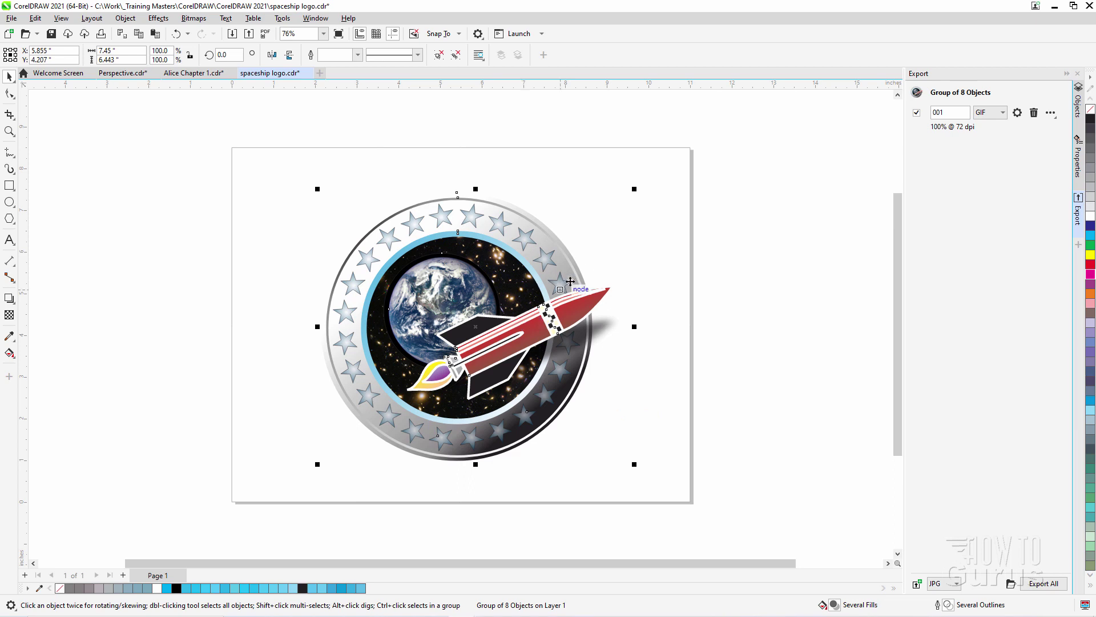
Set the logo's export entry format to GIF at 72 dpi
left_click(1002, 113)
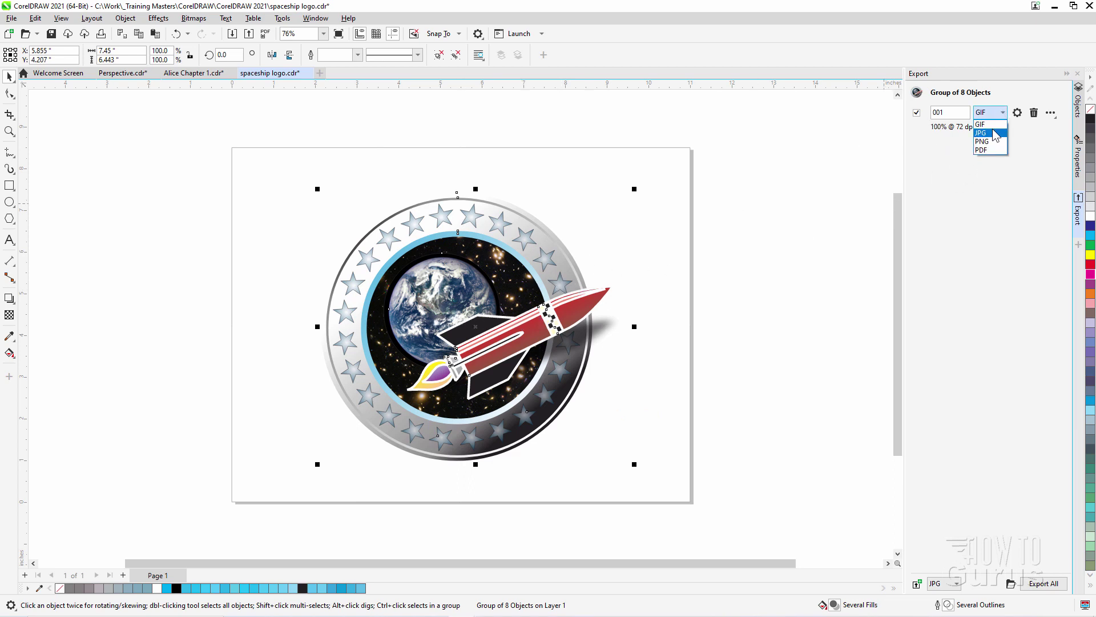
left_click(994, 141)
left_click(991, 113)
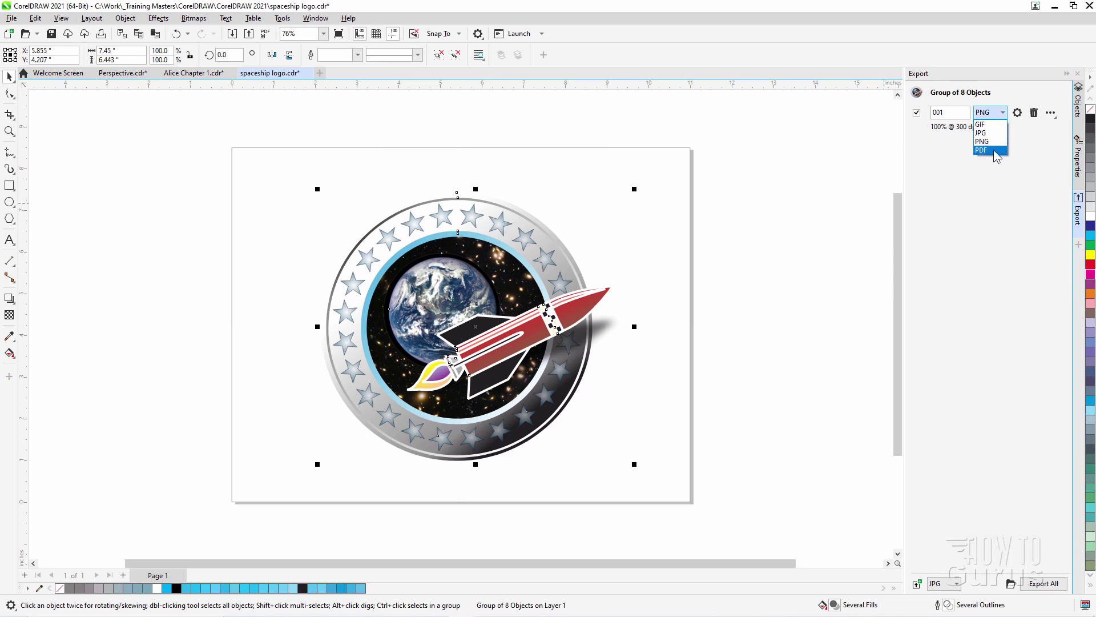
left_click(996, 150)
left_click(994, 113)
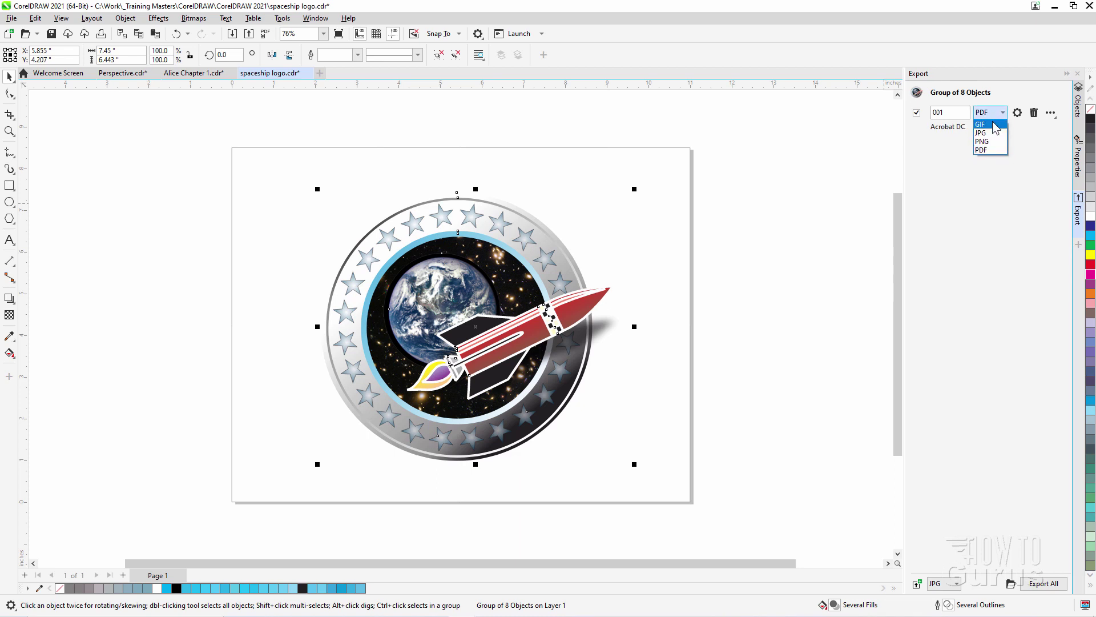
left_click(994, 124)
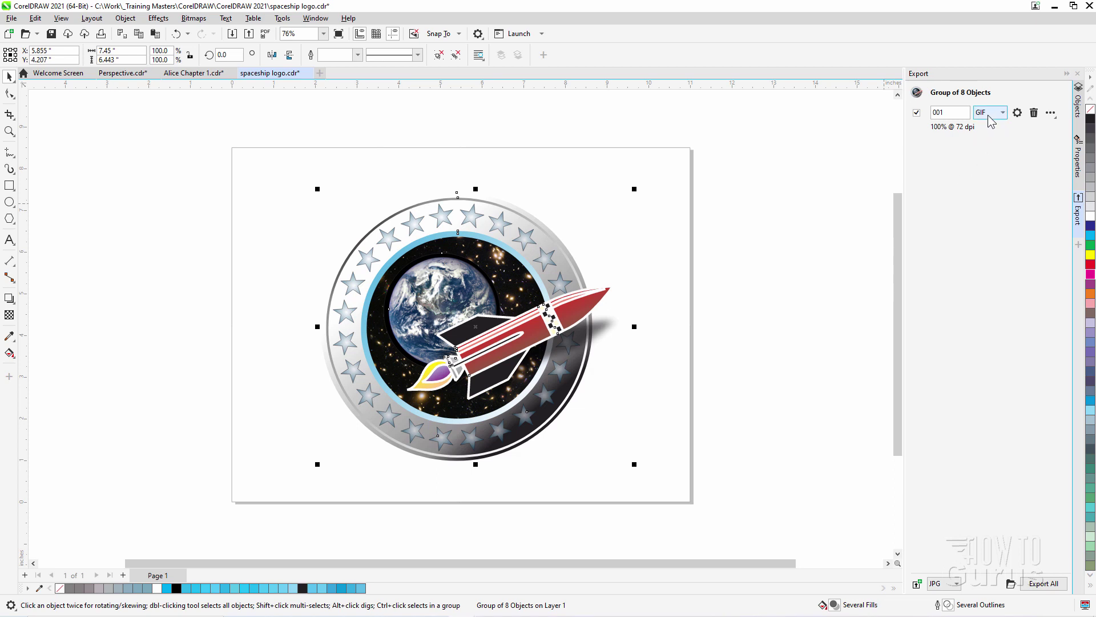
Duplicate the GIF entry twice, making the copies JPG and PNG at 300 dpi
left_click(1051, 113)
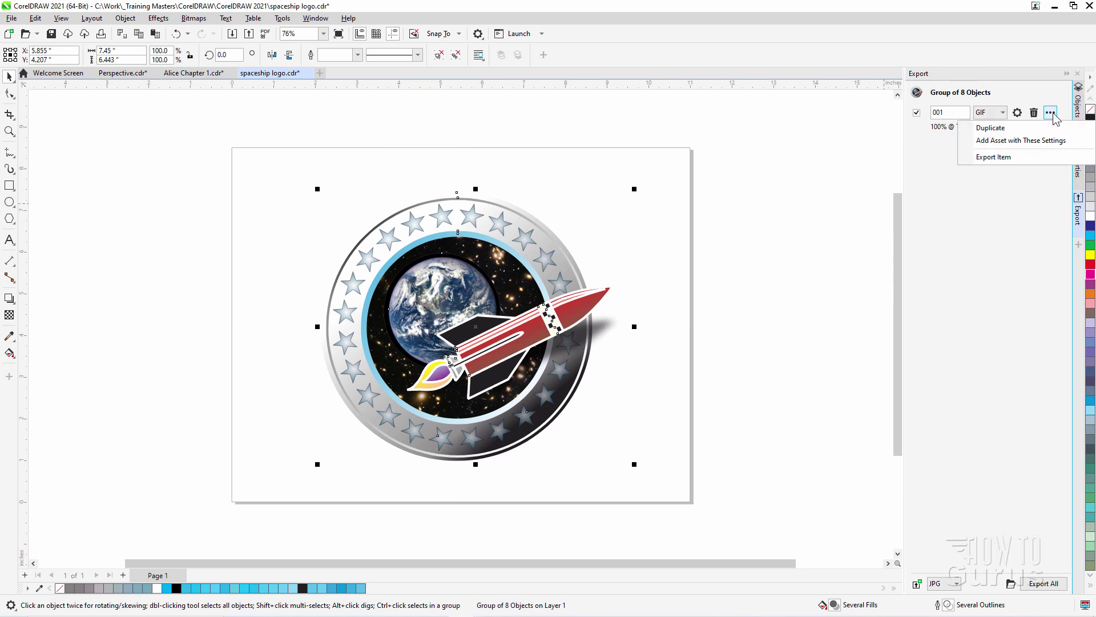
left_click(1066, 128)
left_click(999, 145)
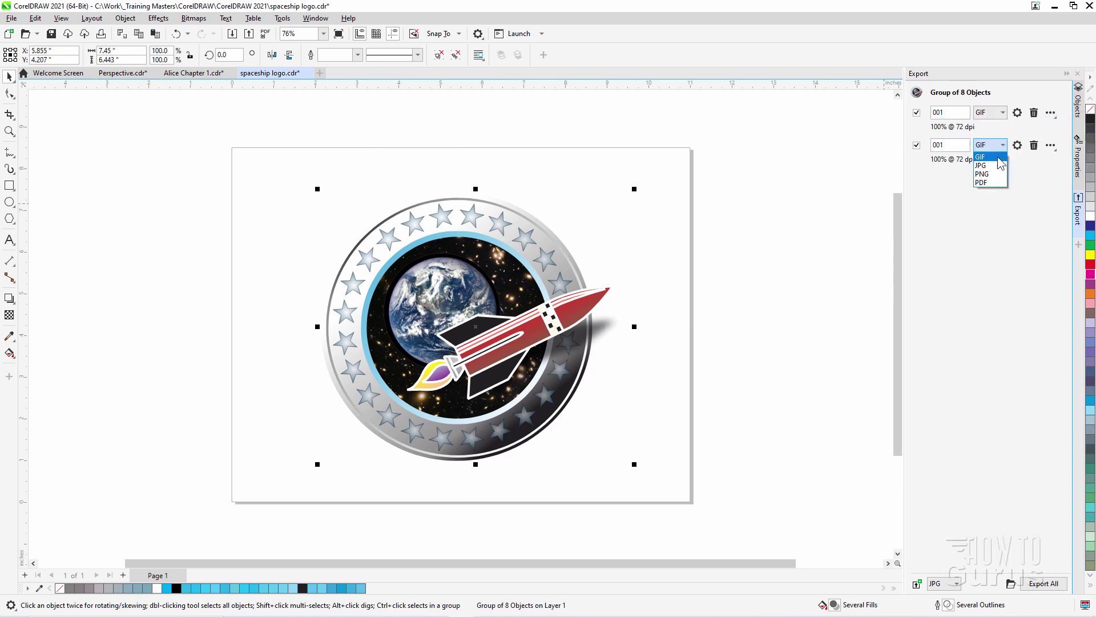
left_click(998, 171)
left_click(1051, 146)
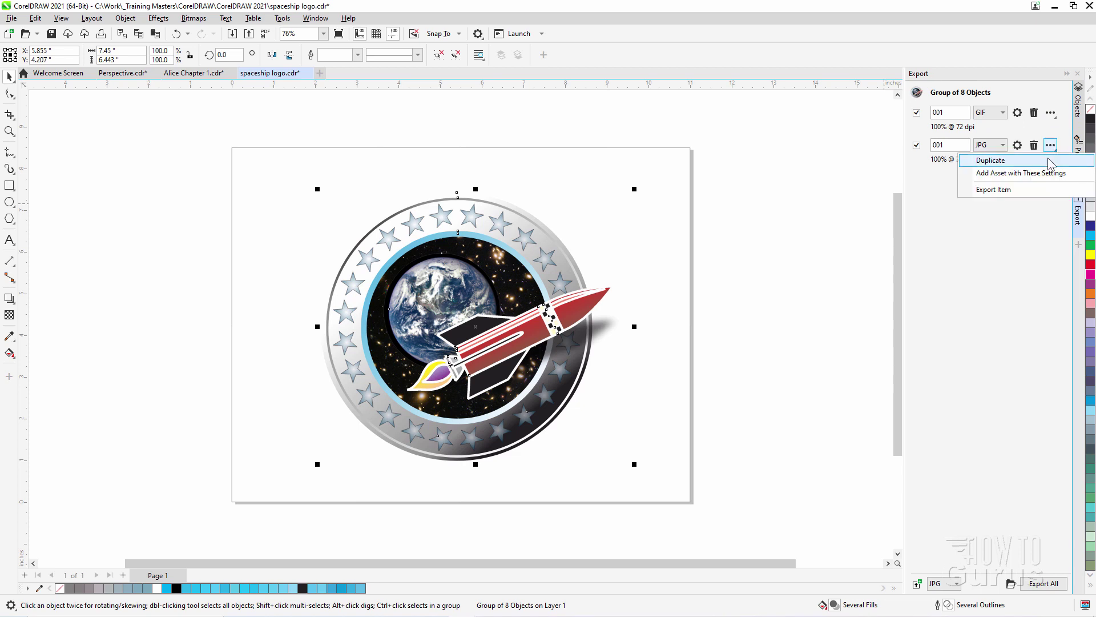
left_click(1053, 161)
left_click(999, 178)
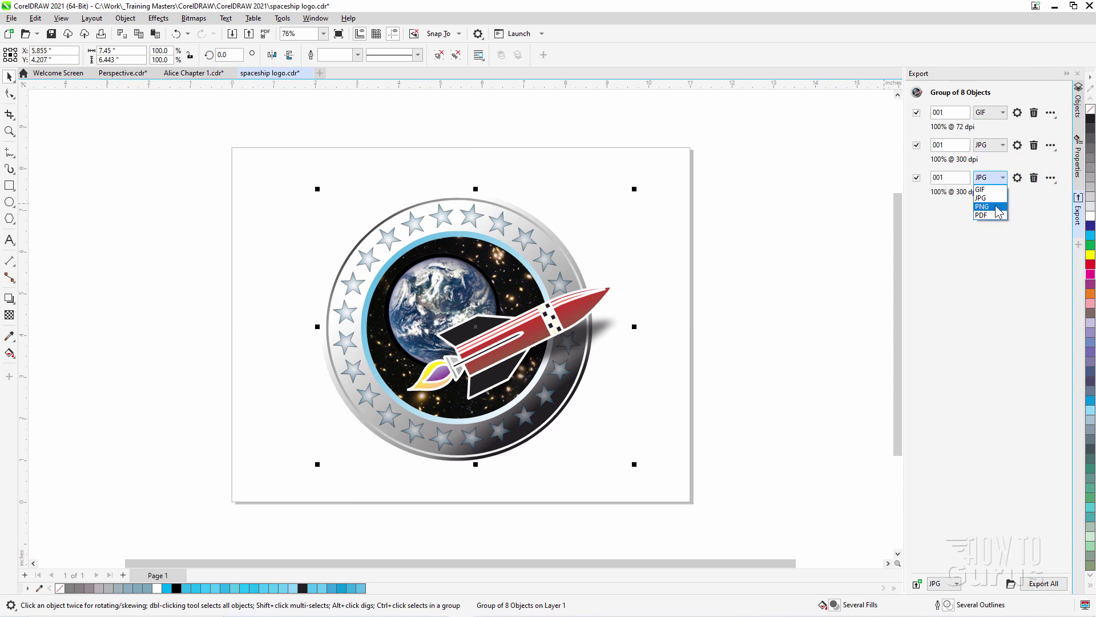
left_click(997, 208)
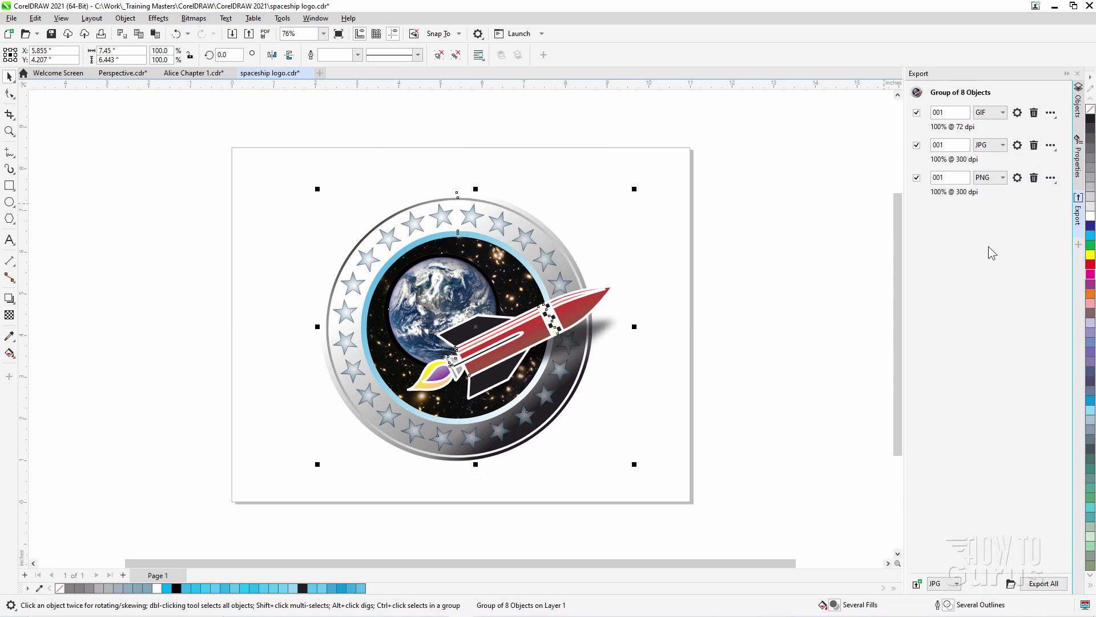
left_click(1017, 145)
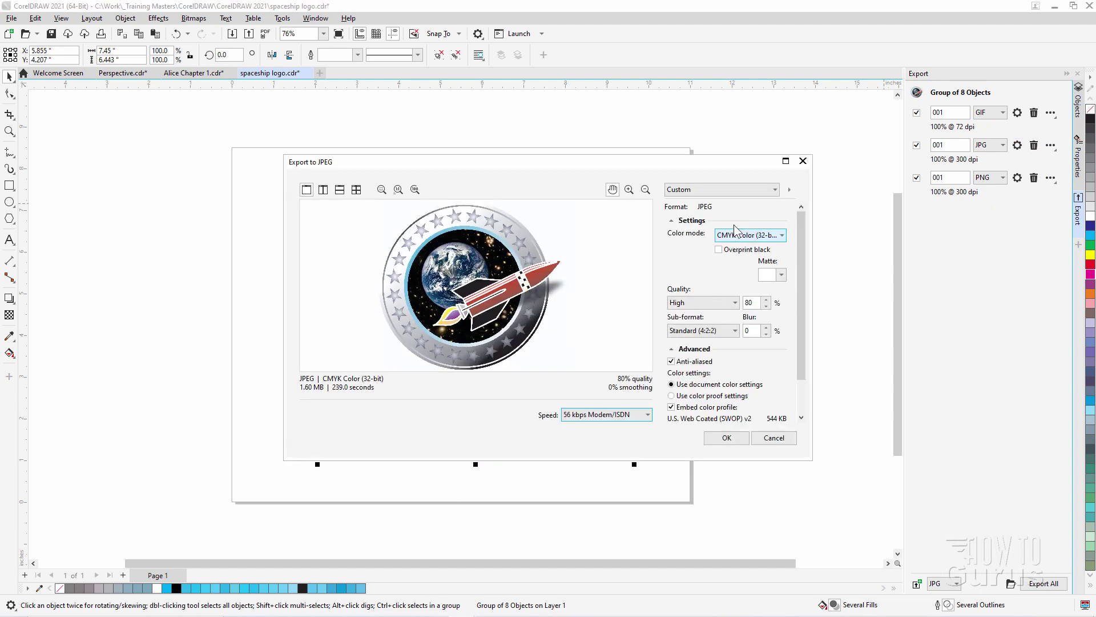
left_click(787, 438)
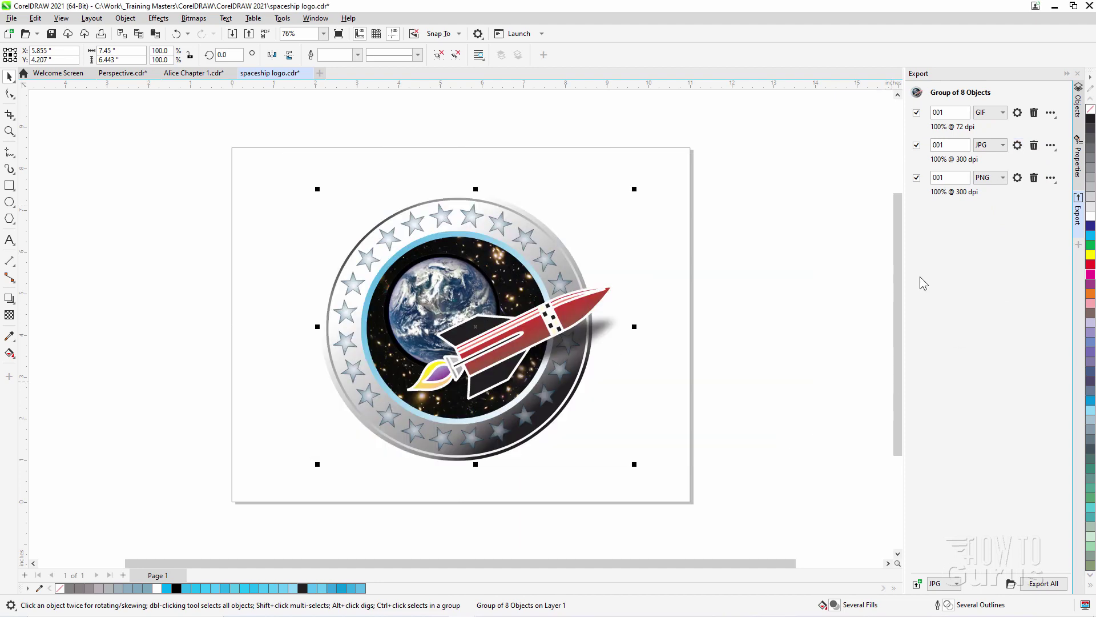
left_click(1042, 583)
In Alice Chapter 1, add Page 1 to the Export docker with suffix 'book' and PDF format
left_click(194, 73)
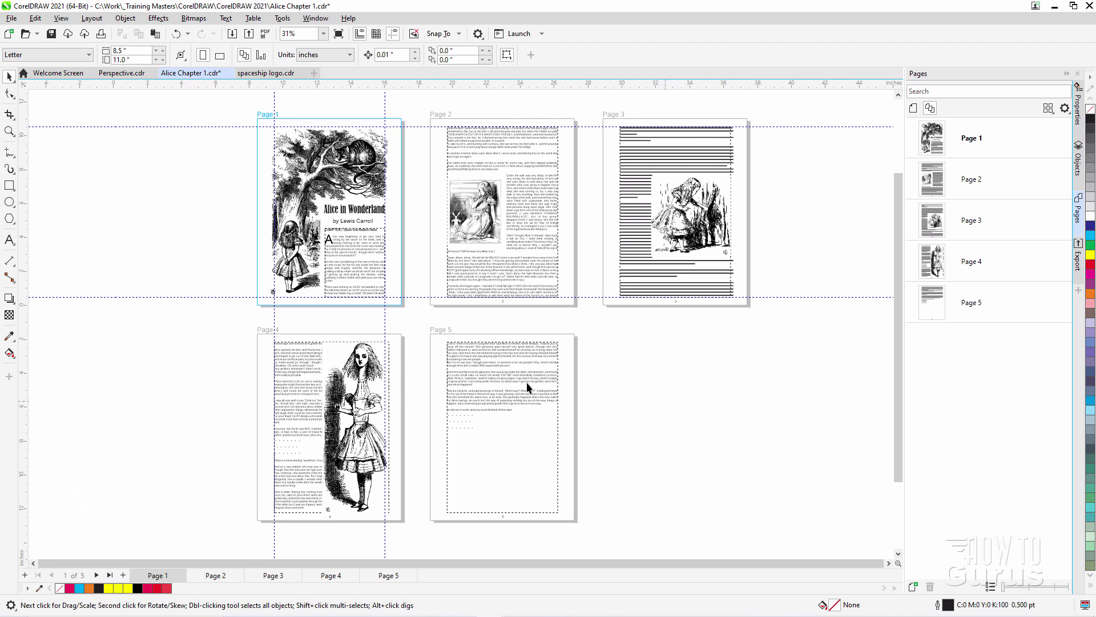
left_click(1078, 258)
left_click(991, 339)
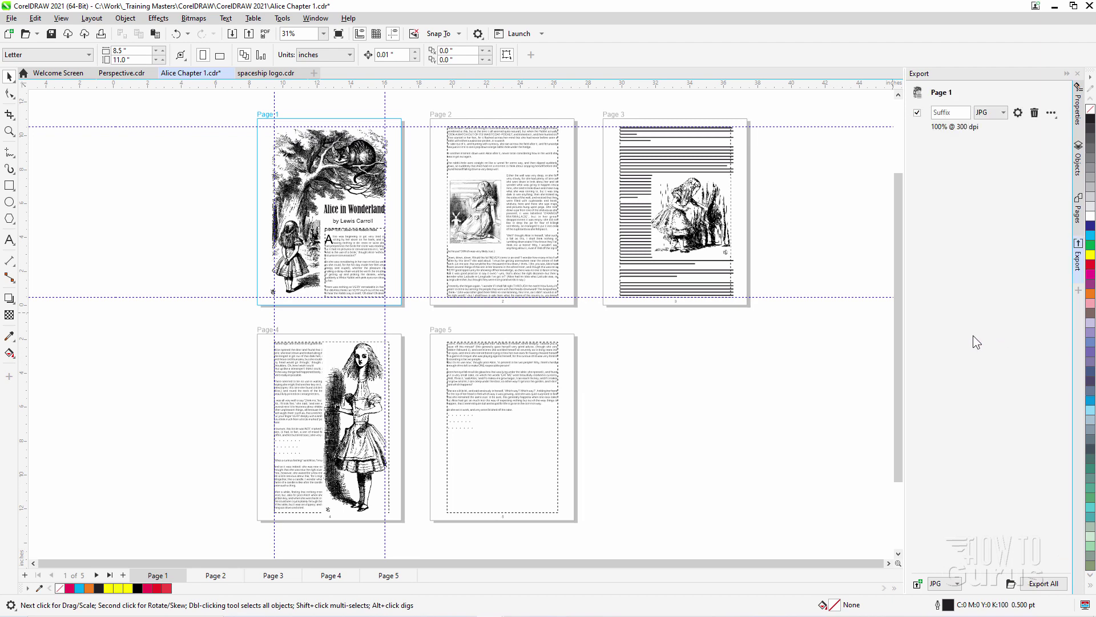
double_click(942, 113)
key("Delete")
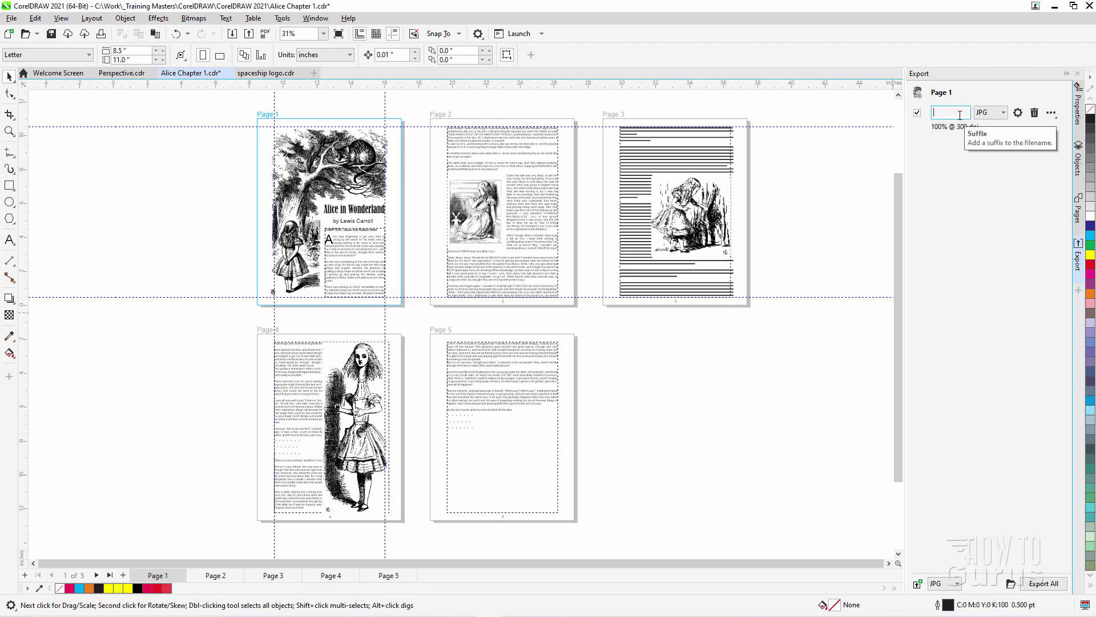
type("book")
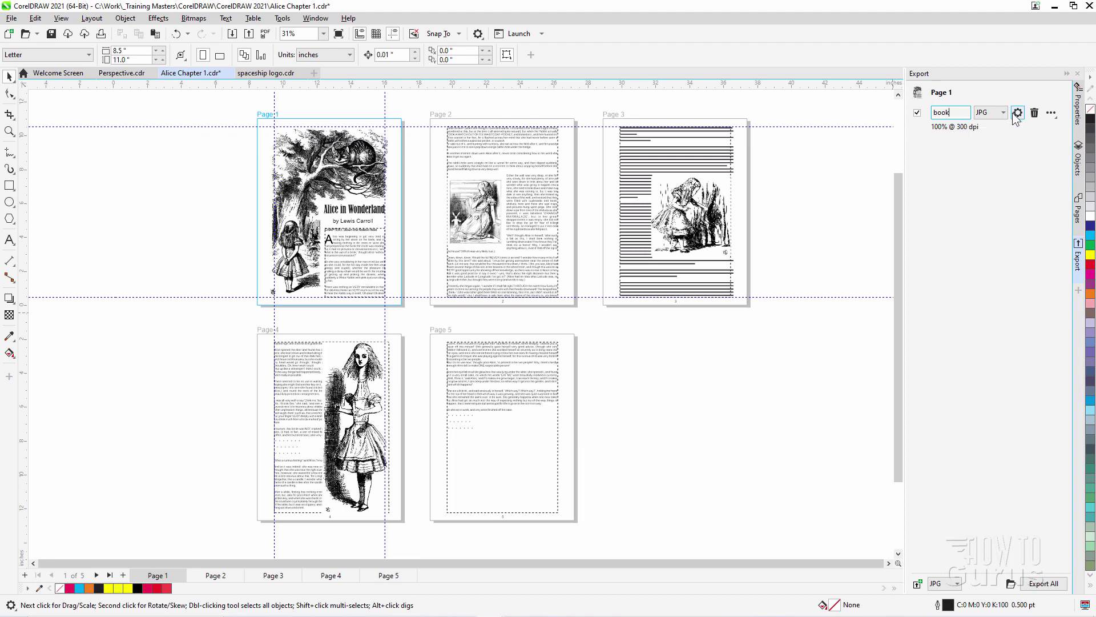
left_click(991, 112)
left_click(994, 148)
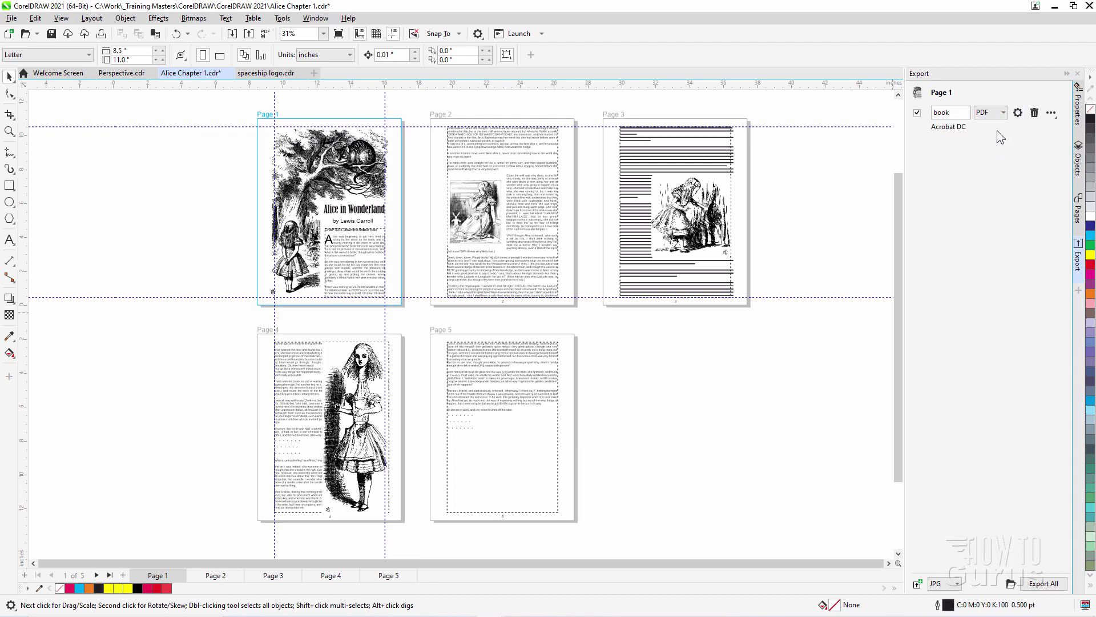
Add Pages 2 and 3 to the export list using Page 1's settings
left_click(446, 116)
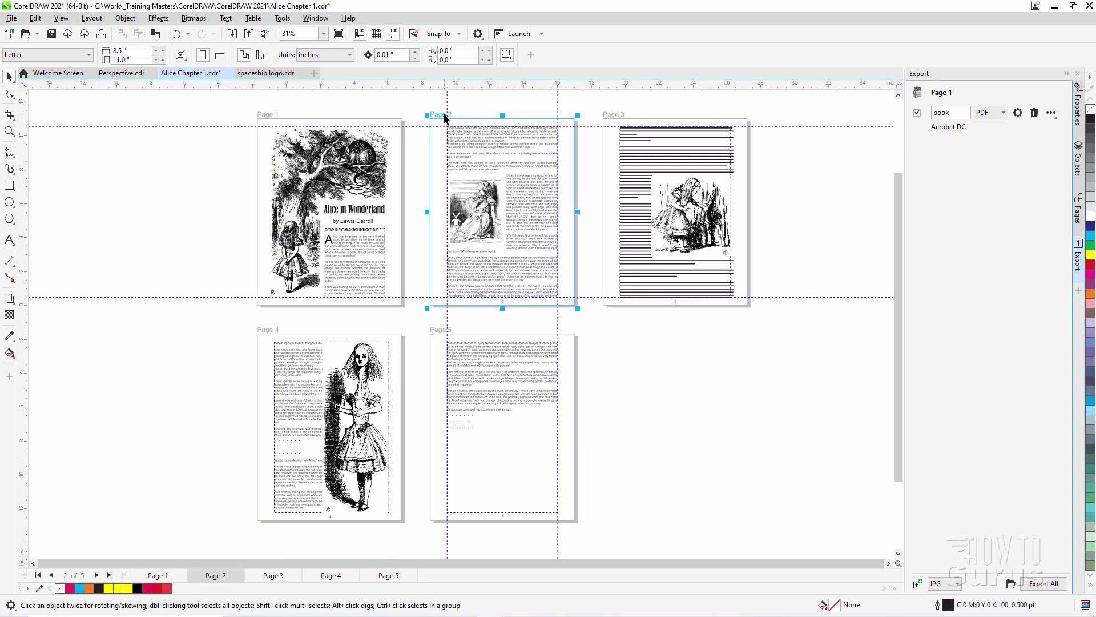
left_click(1051, 112)
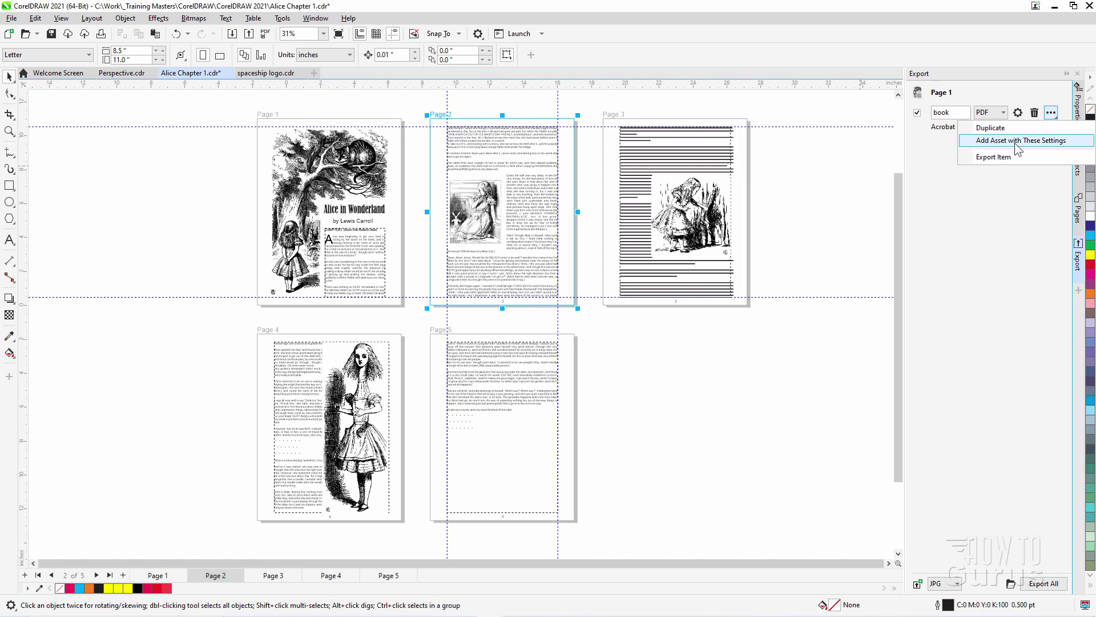
left_click(1015, 143)
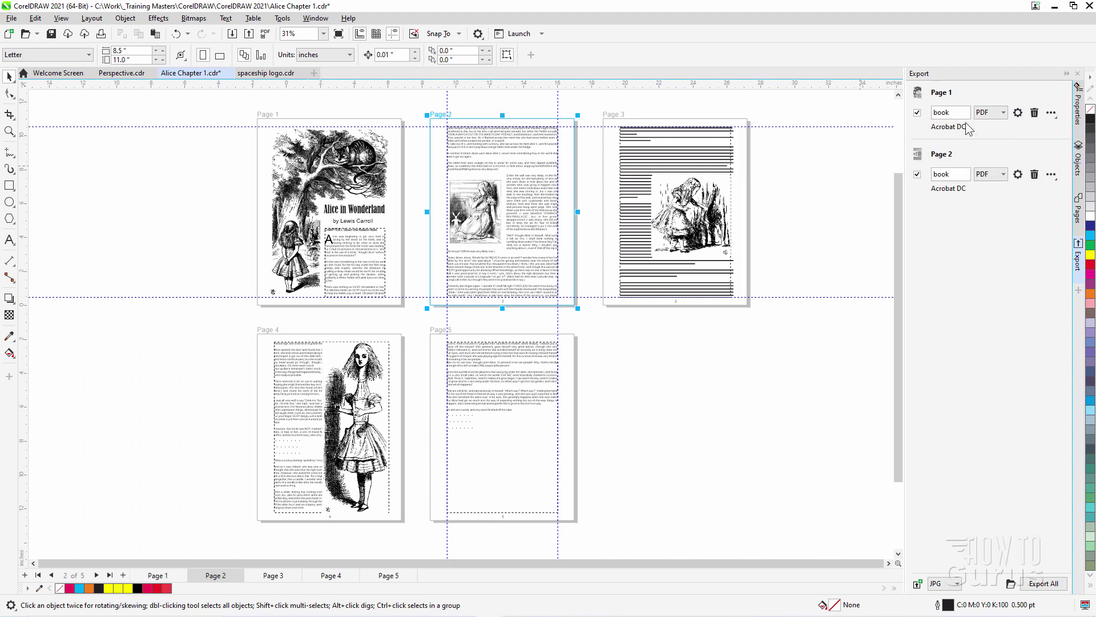
left_click(610, 117)
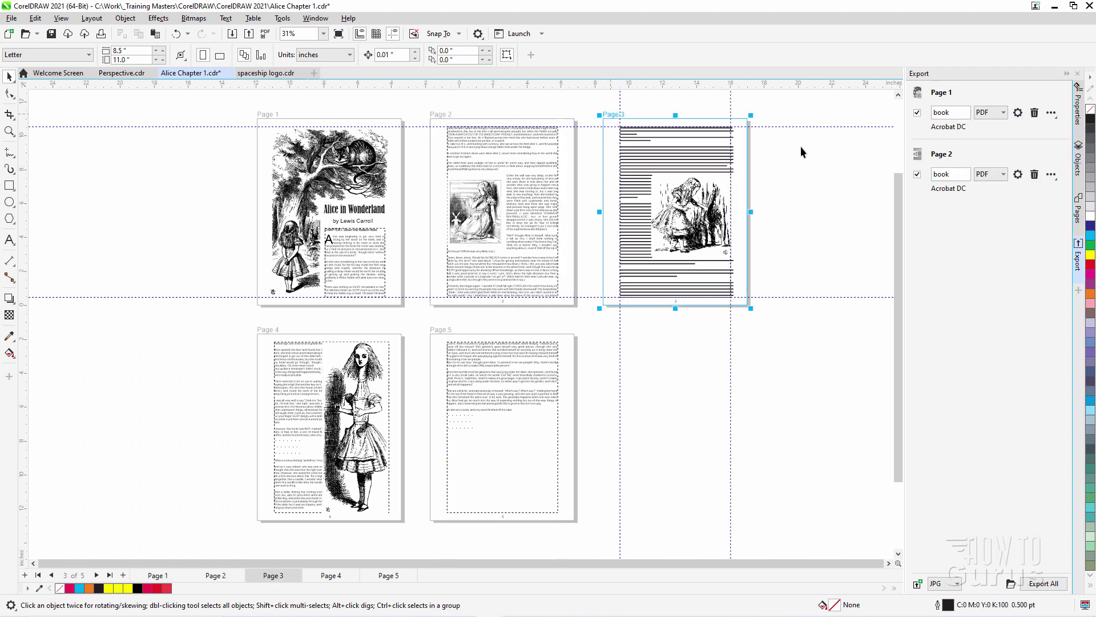
left_click(1051, 174)
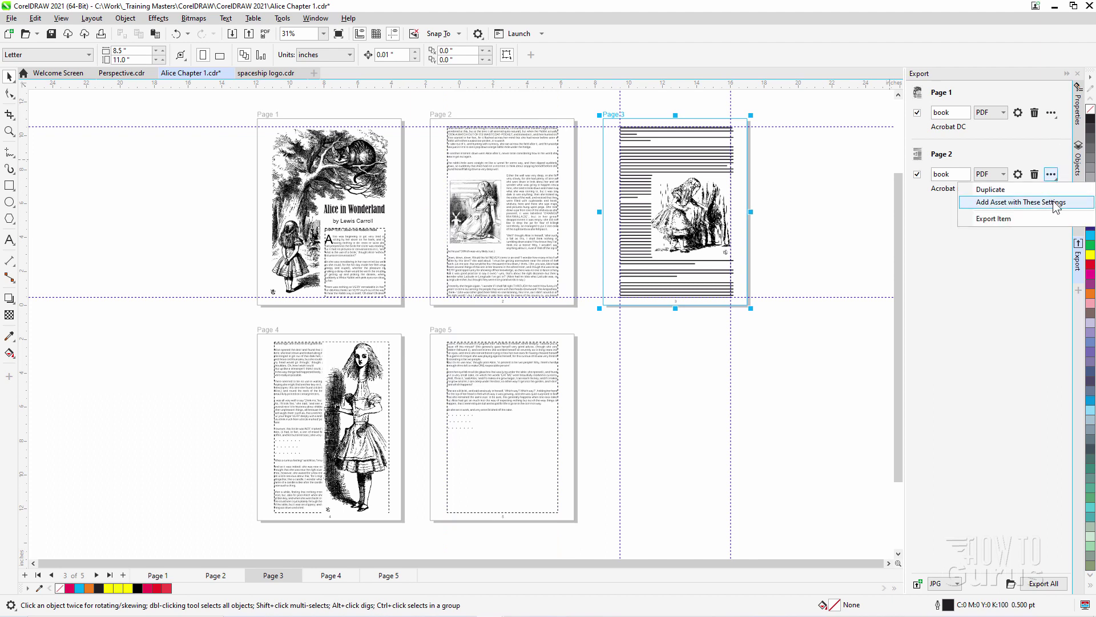
left_click(1053, 204)
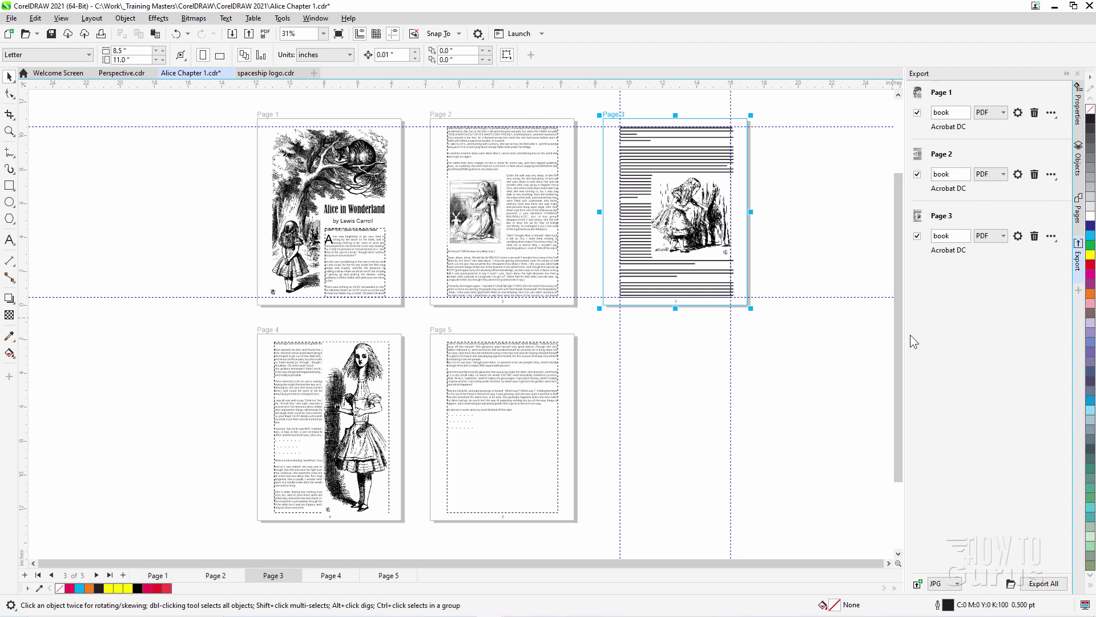
On the Welcome Screen's What's New page, scroll to font collections, Guidelines and Find and Replace
left_click(61, 73)
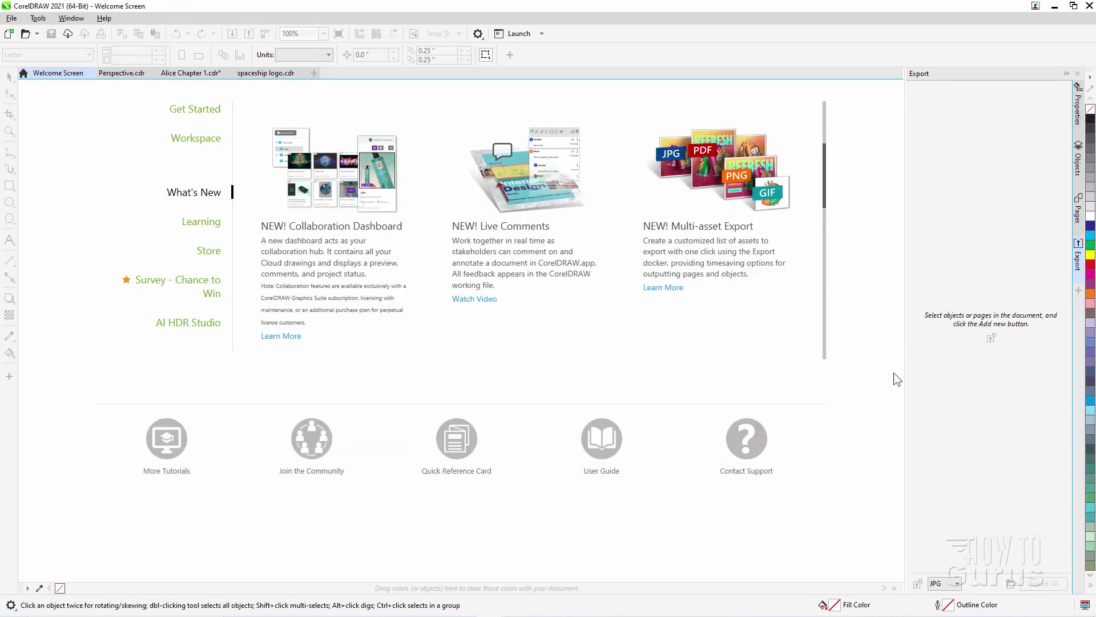
left_click_drag(826, 204, 828, 248)
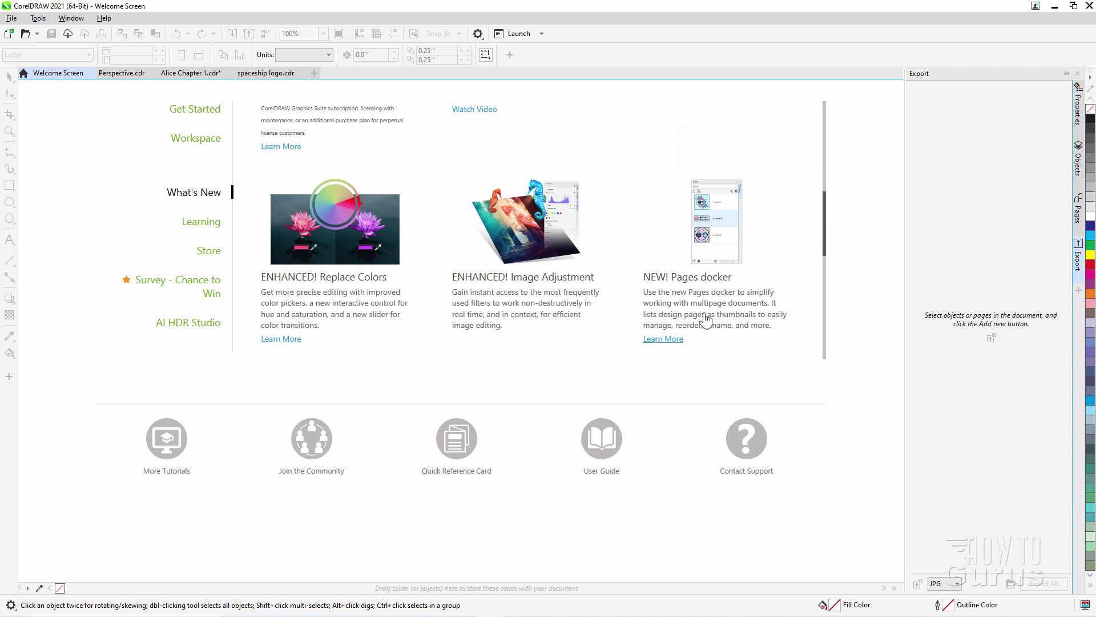
scroll(711, 299, "down", 1)
left_click_drag(828, 247, 828, 301)
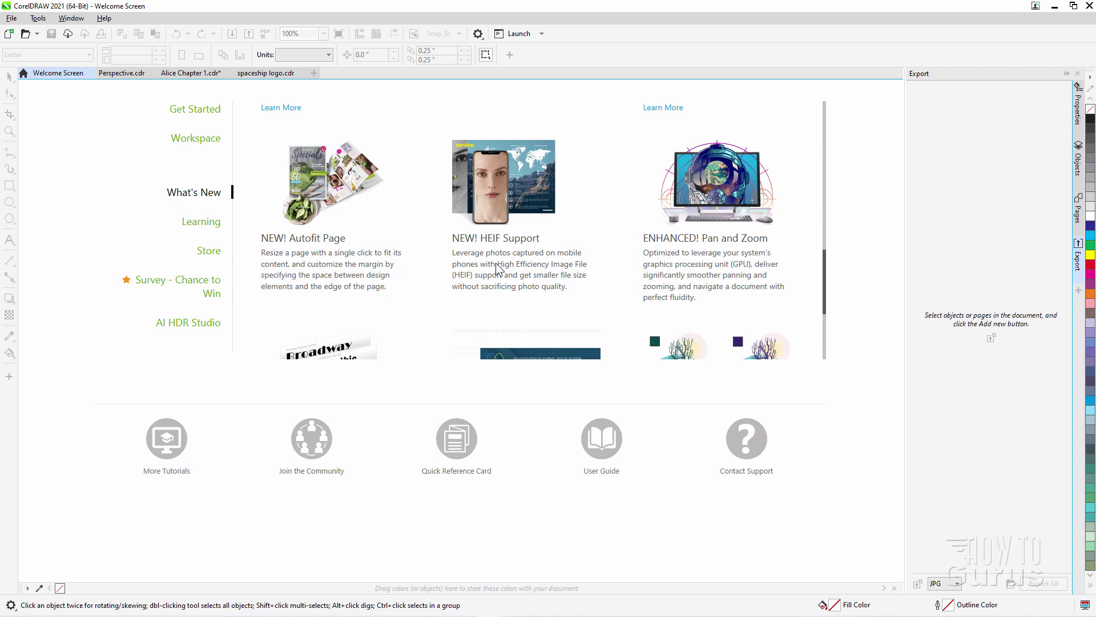
left_click_drag(824, 281, 824, 326)
scroll(553, 306, "up", 1)
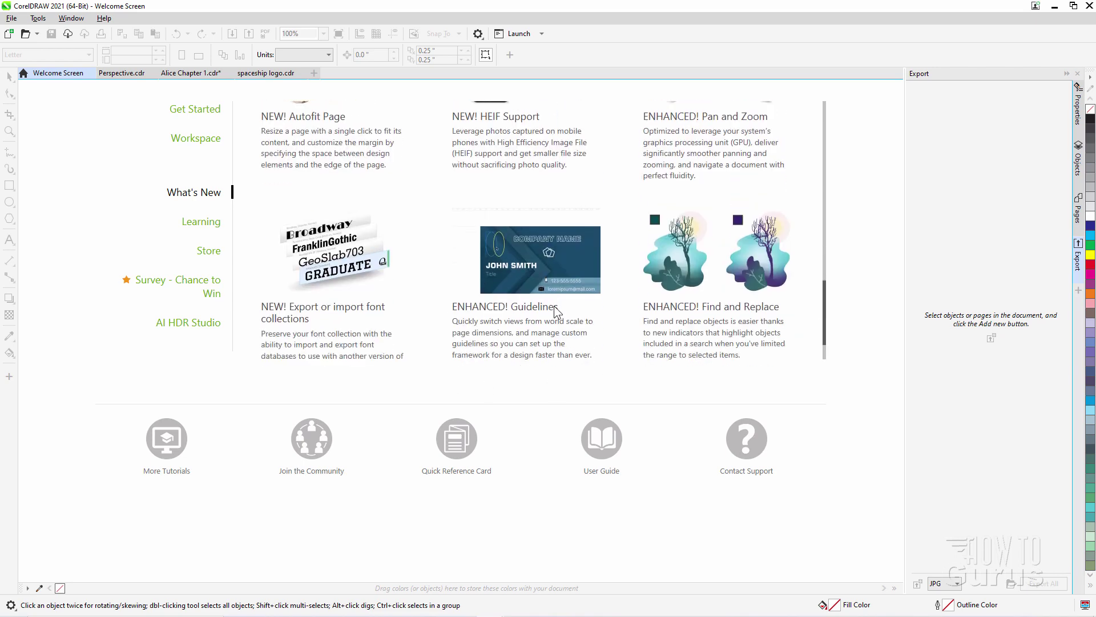
scroll(557, 327, "down", 1)
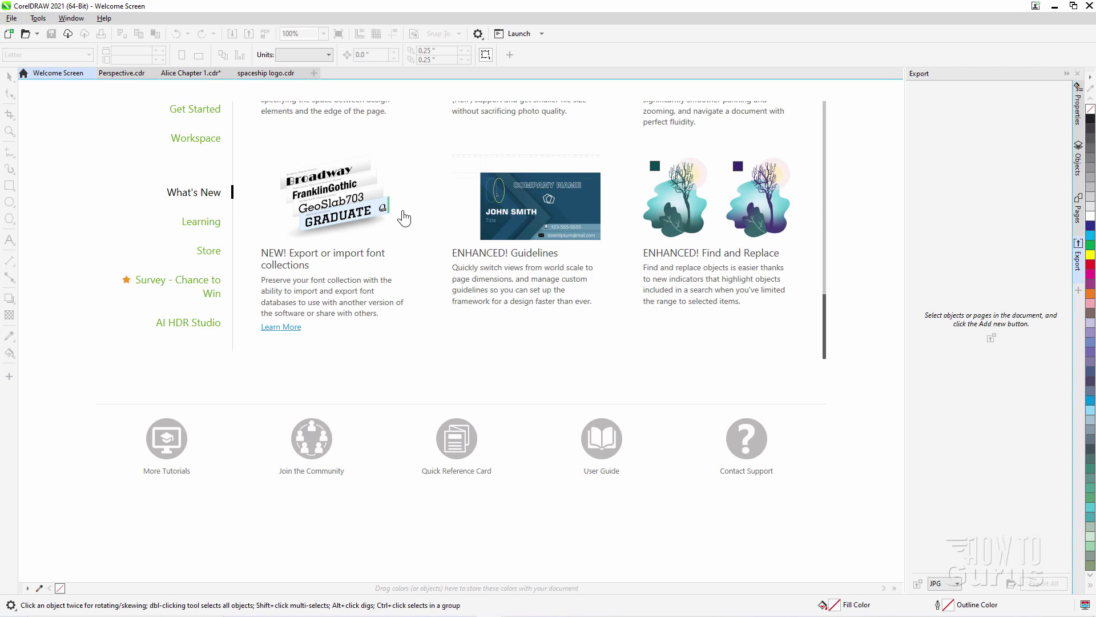
left_click_drag(827, 330, 822, 117)
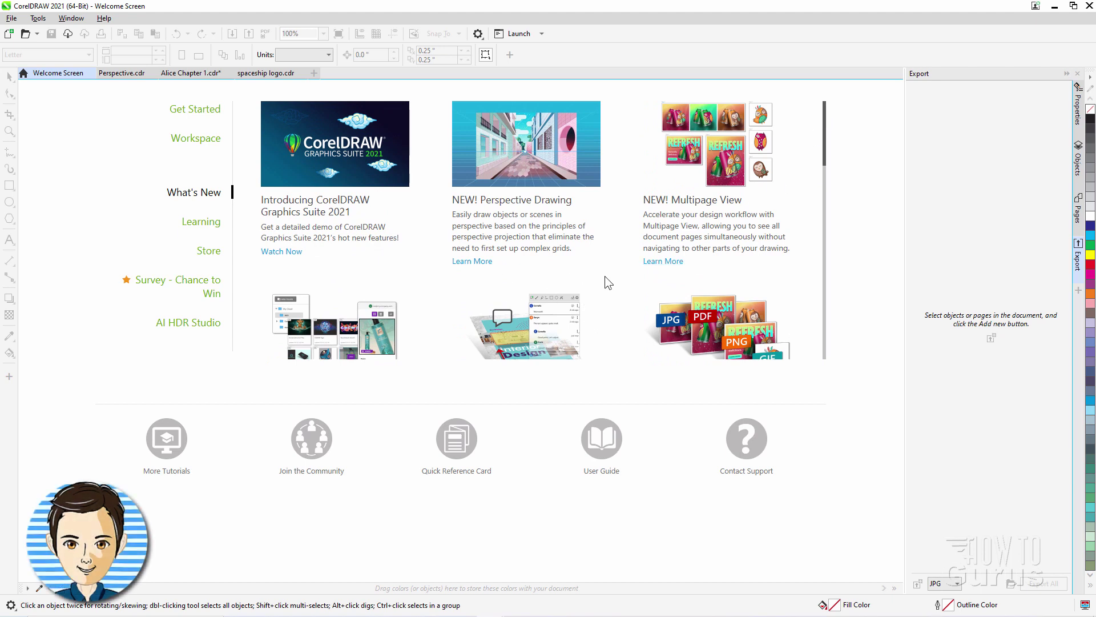